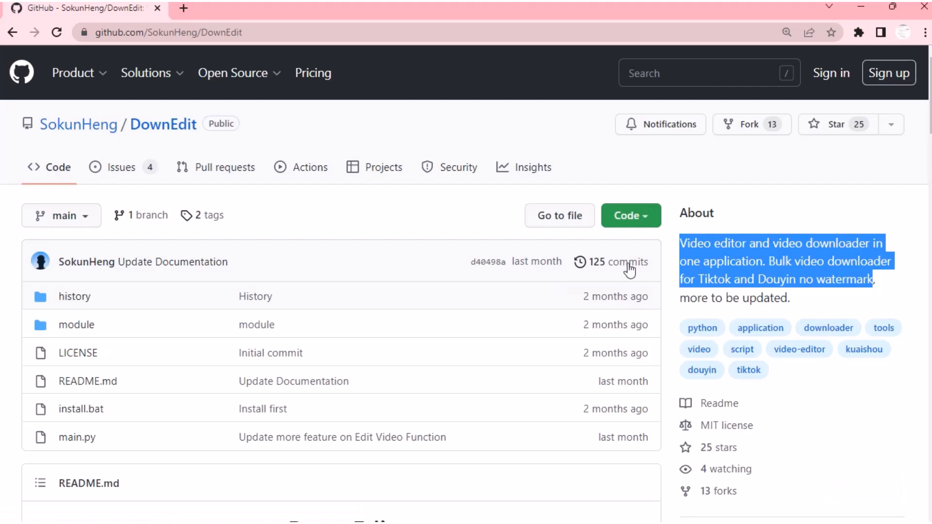
# - Give the repository's full About description to Merlin as context and submit its text up to "no watermark" as the request
pyautogui.click(710, 255)
pyautogui.hotkey('ctrl', 'm')
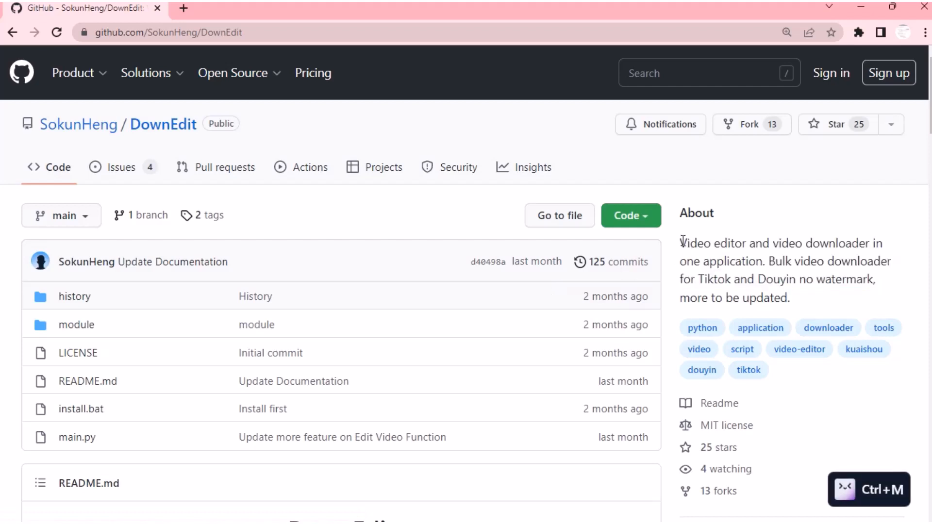
pyautogui.moveTo(683, 242); pyautogui.dragTo(792, 300)
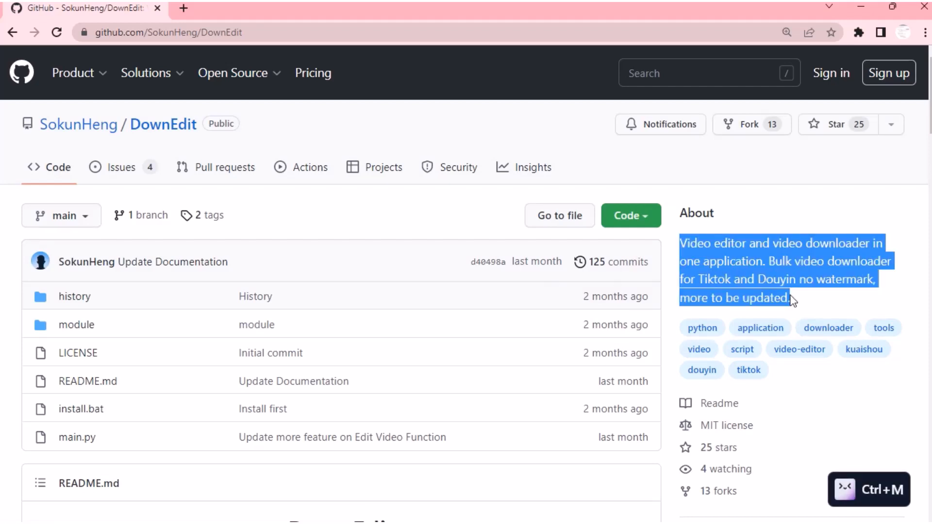
pyautogui.click(847, 495)
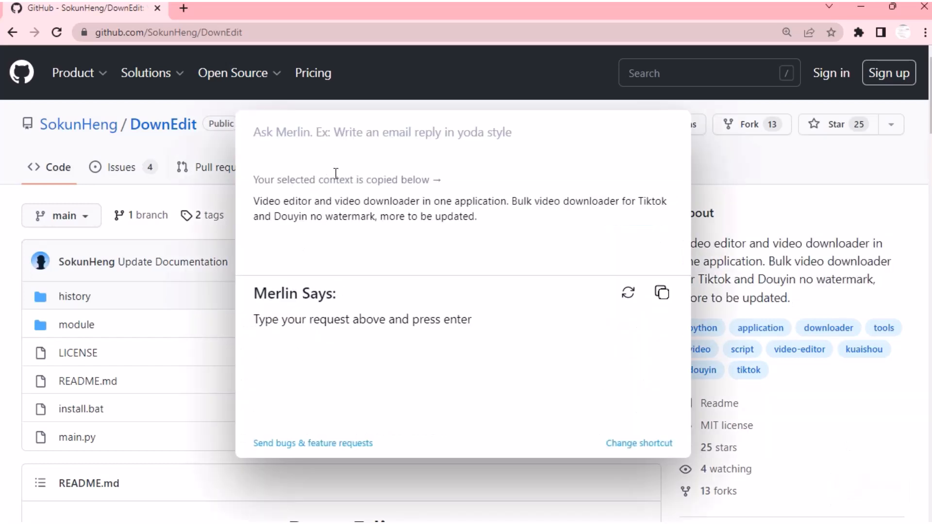
pyautogui.write('Video editor and video downloader in one application. Bulk video downloader for Tiktok and Douyin no watermark')
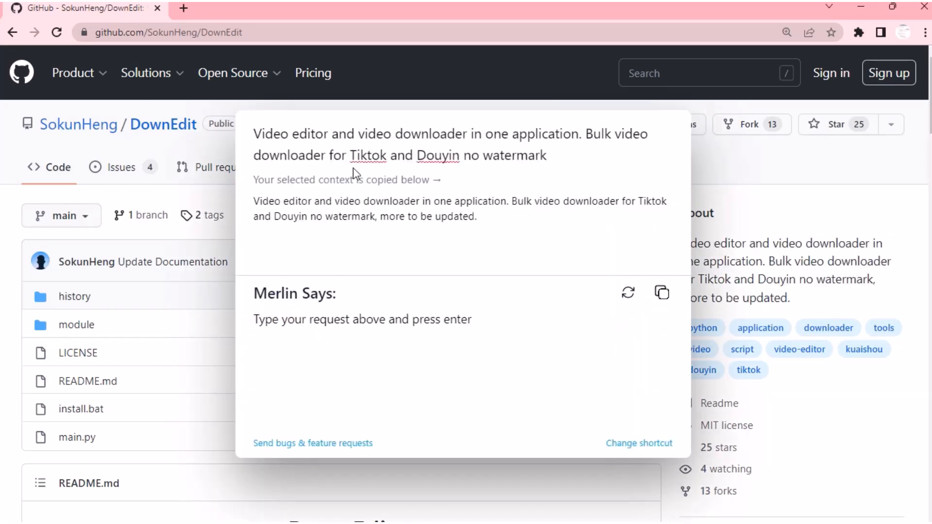
pyautogui.press('Return')
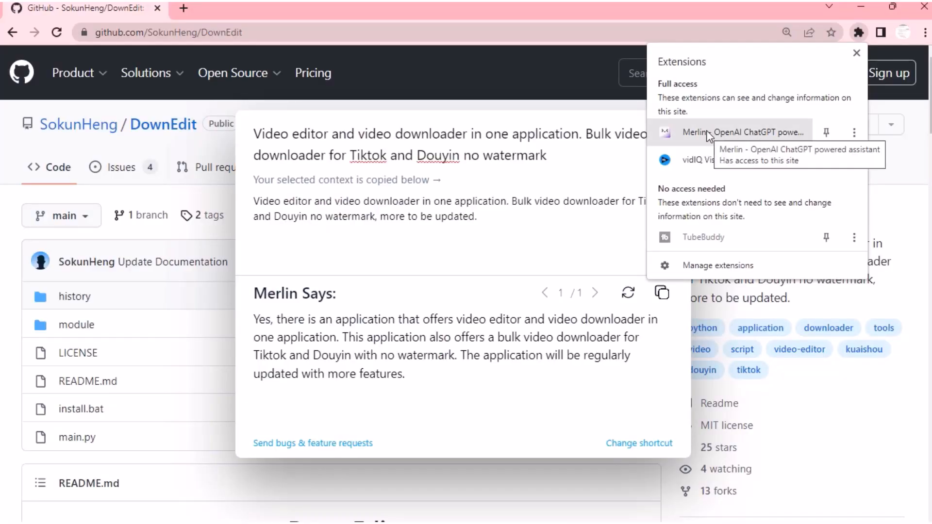
# - Open the Chrome Web Store page of the Merlin - OpenAI ChatGPT powered assistant extension and look over its title and overview
pyautogui.click(853, 134)
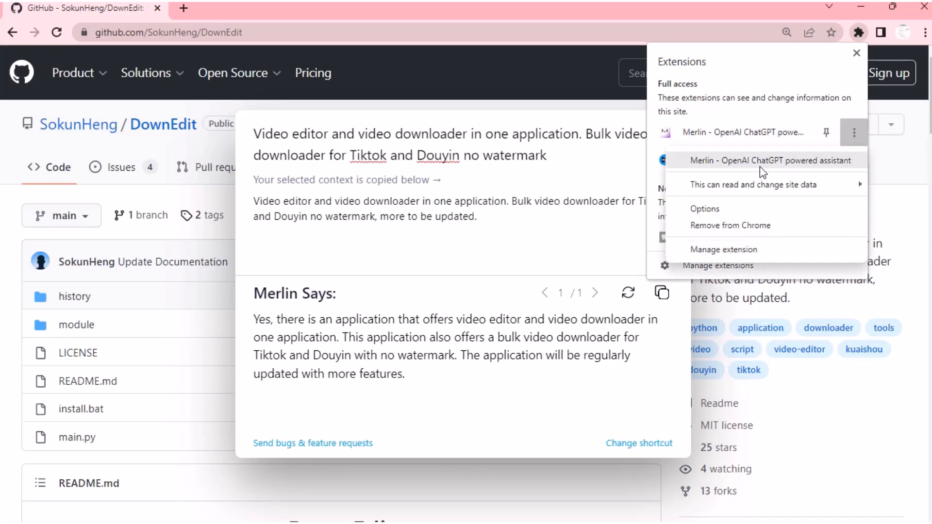
pyautogui.click(803, 164)
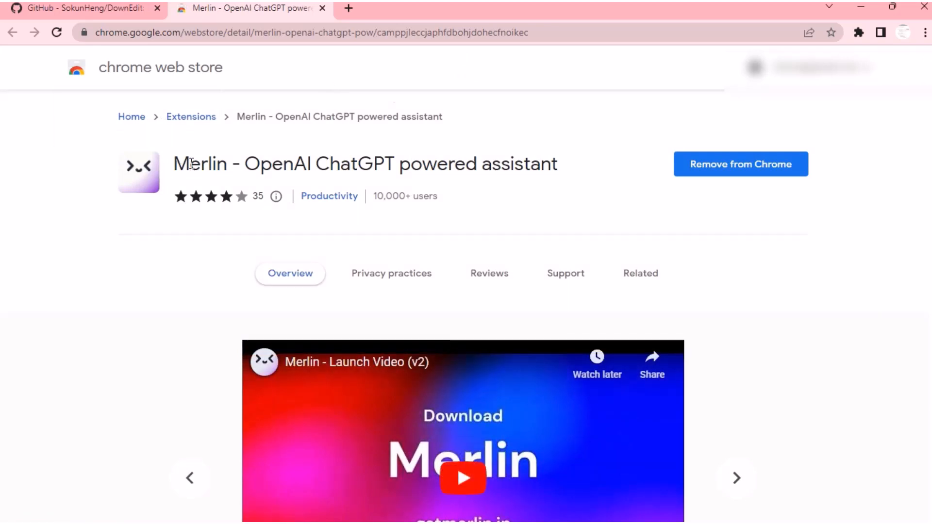
pyautogui.moveTo(177, 163); pyautogui.dragTo(563, 165)
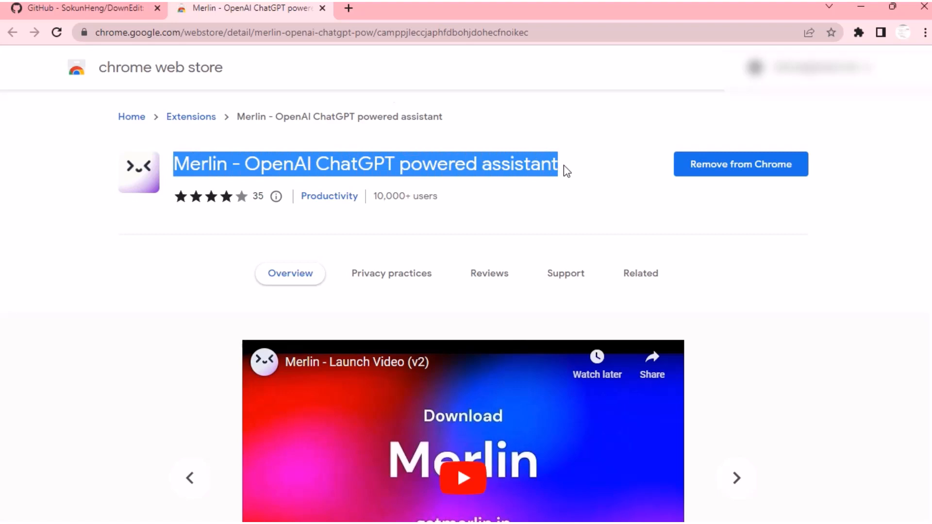
pyautogui.click(581, 167)
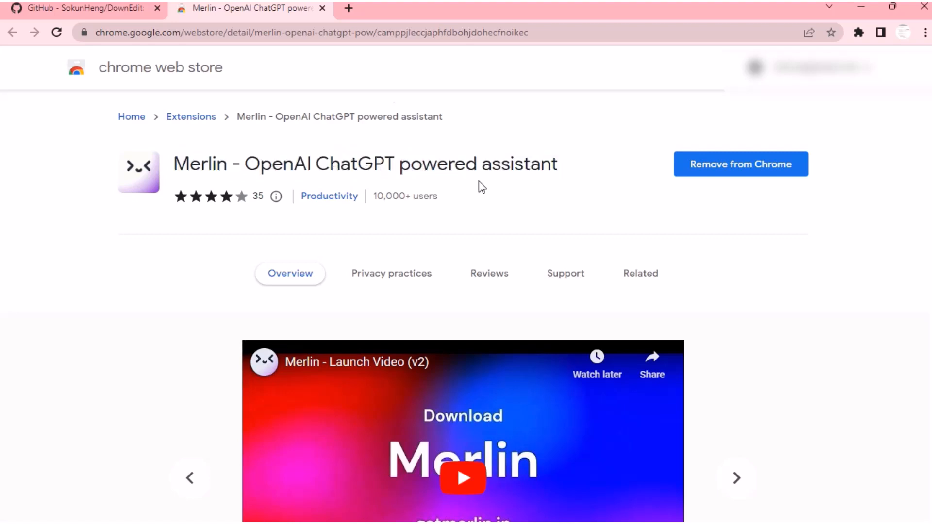
pyautogui.scroll(-3, 479, 195)
pyautogui.click(466, 335)
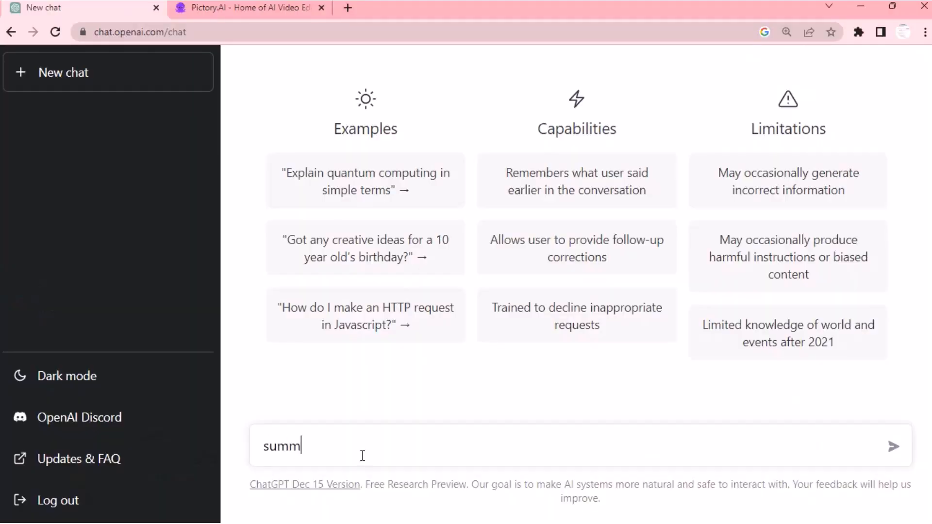
# - Ask ChatGPT for "summary godfather in 10 paragraphs" and copy the complete response
pyautogui.write('godfather in 10 paragraphs')
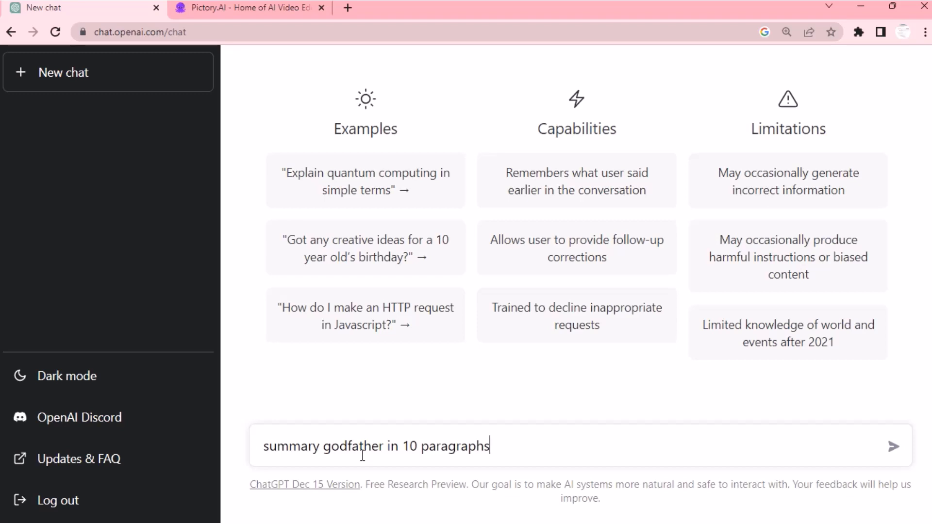
pyautogui.press('Return')
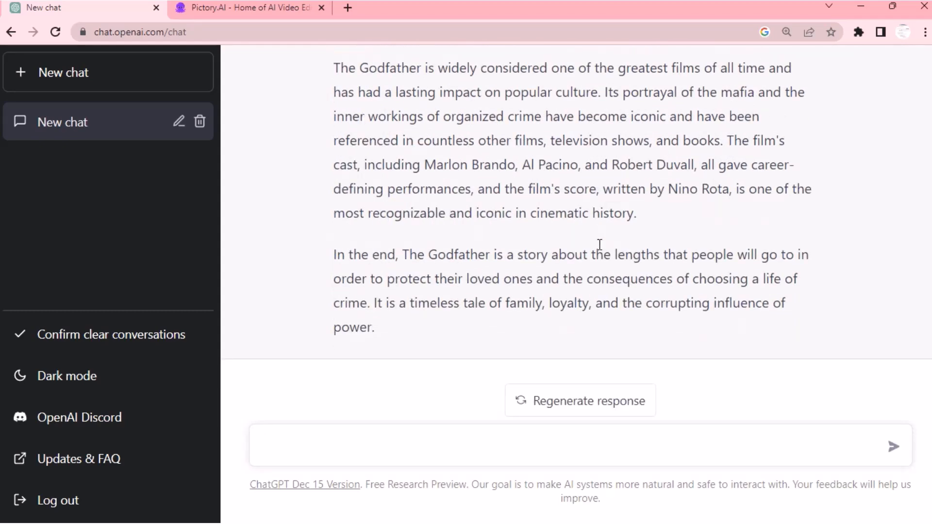
pyautogui.scroll(15, 600, 244)
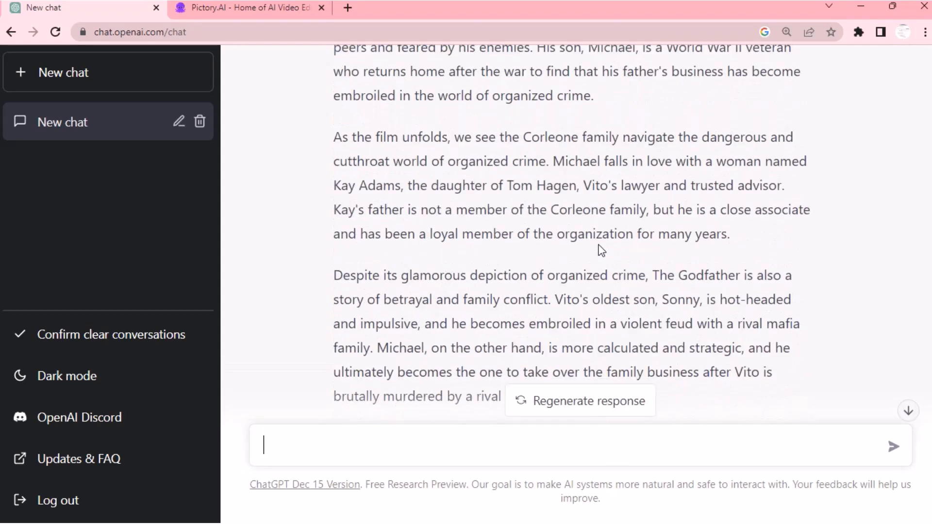
pyautogui.moveTo(334, 112); pyautogui.dragTo(543, 275)
pyautogui.scroll(-15, 735, 229)
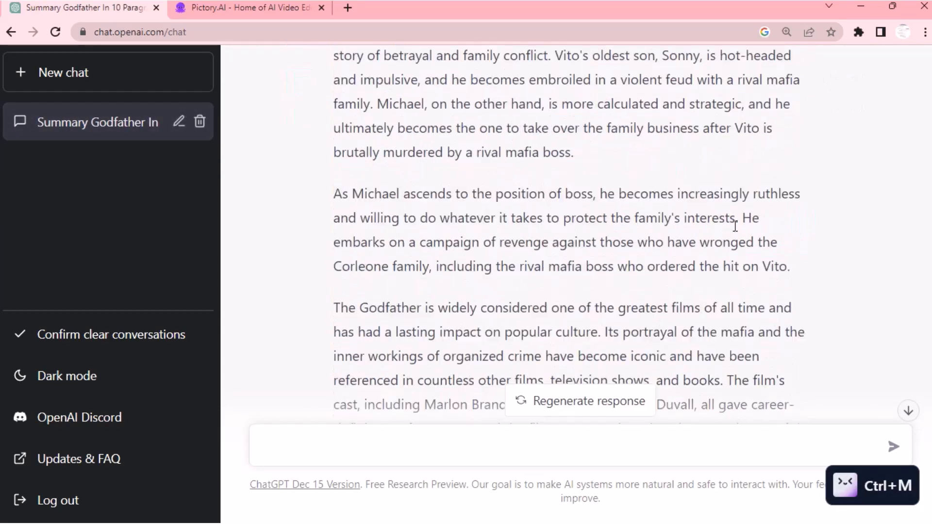
pyautogui.keyDown('shift'); pyautogui.click(386, 325); pyautogui.keyUp('shift')
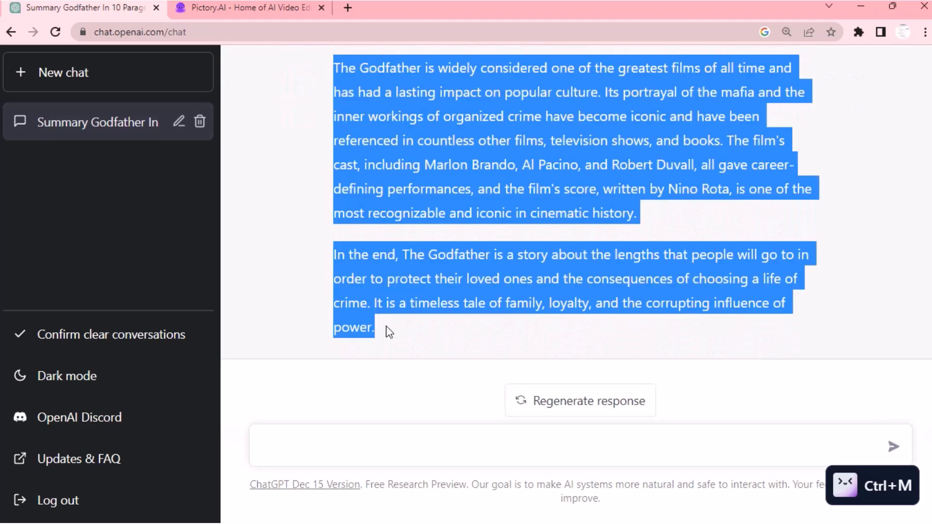
pyautogui.rightClick(407, 284)
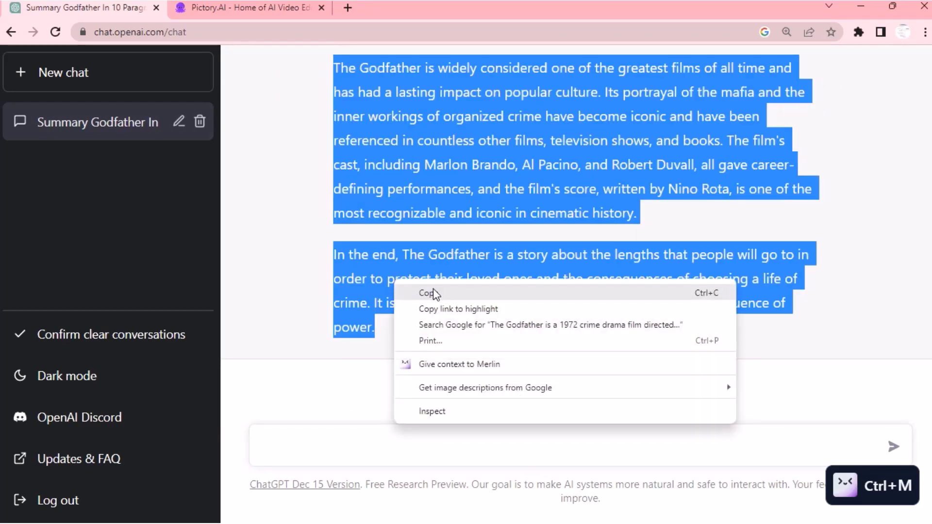
pyautogui.click(428, 293)
# - Switch to Pictory, start a Script to Video project and paste the copied Godfather summary as the script
pyautogui.click(269, 7)
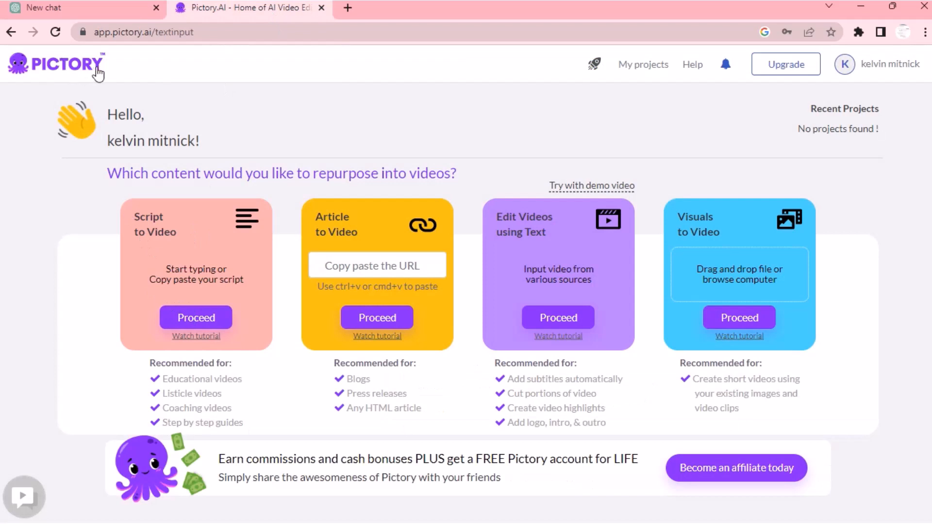
pyautogui.click(204, 321)
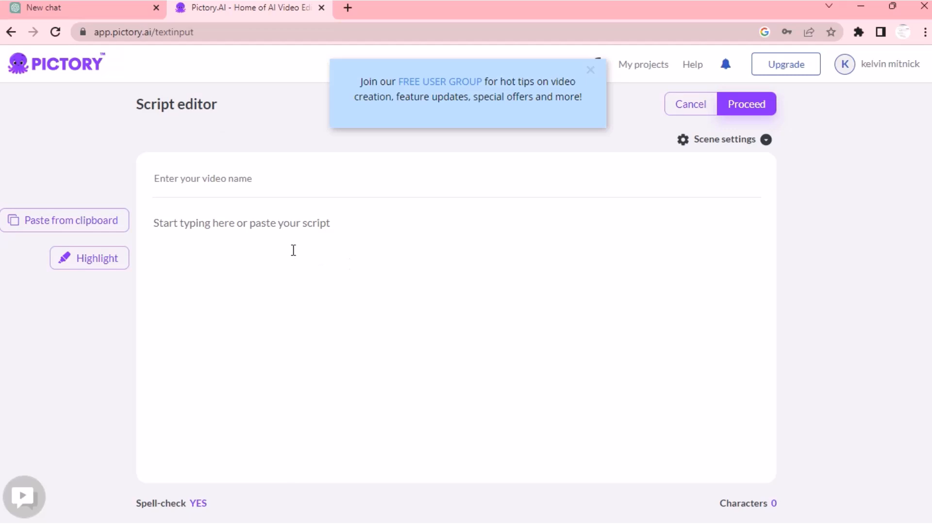
pyautogui.click(258, 231)
pyautogui.hotkey('ctrl', 'v')
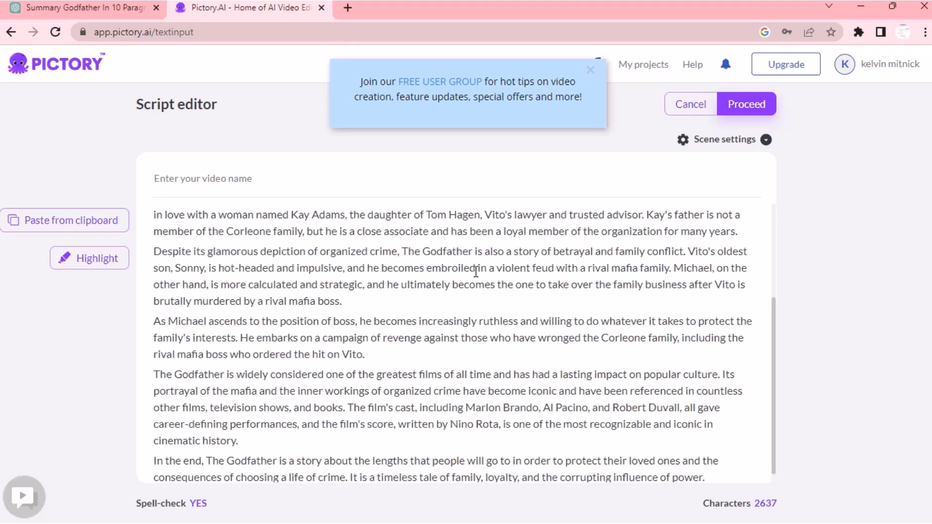
pyautogui.scroll(-1, 508, 345)
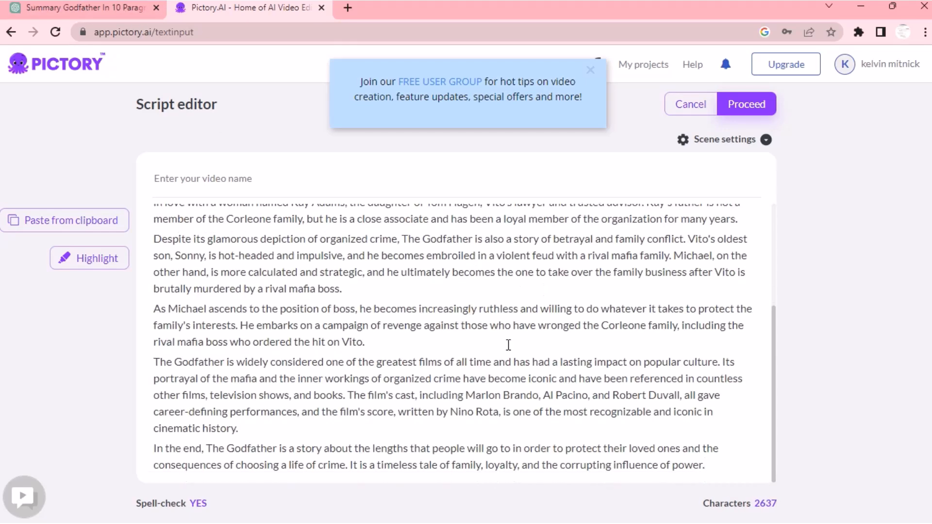
pyautogui.scroll(3, 508, 344)
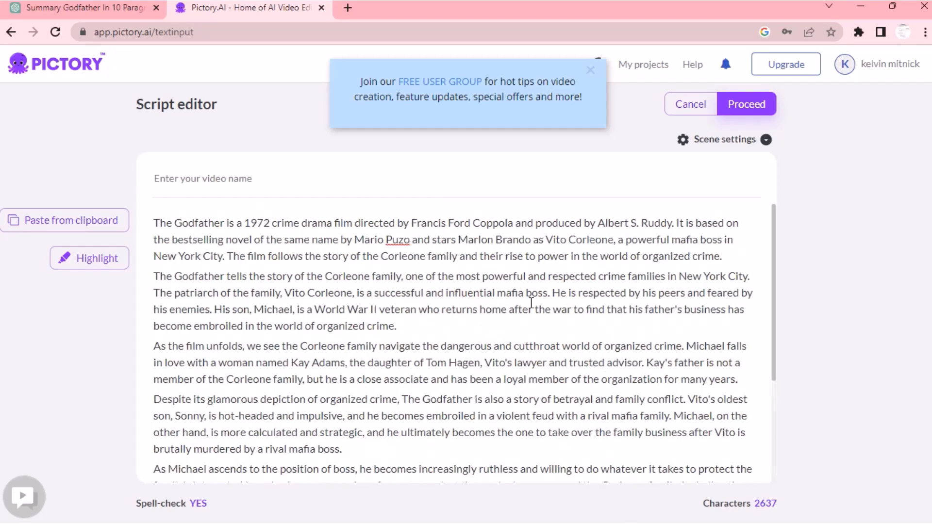
# - Proceed with the script without changing the scene settings and create the storyboard from the Sunrise template in 16:9
pyautogui.click(728, 140)
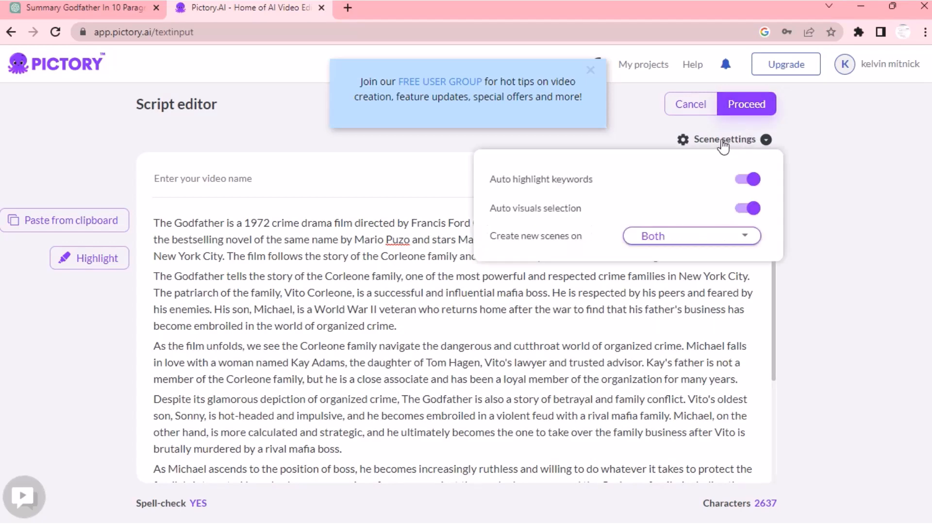
pyautogui.click(723, 140)
pyautogui.click(743, 104)
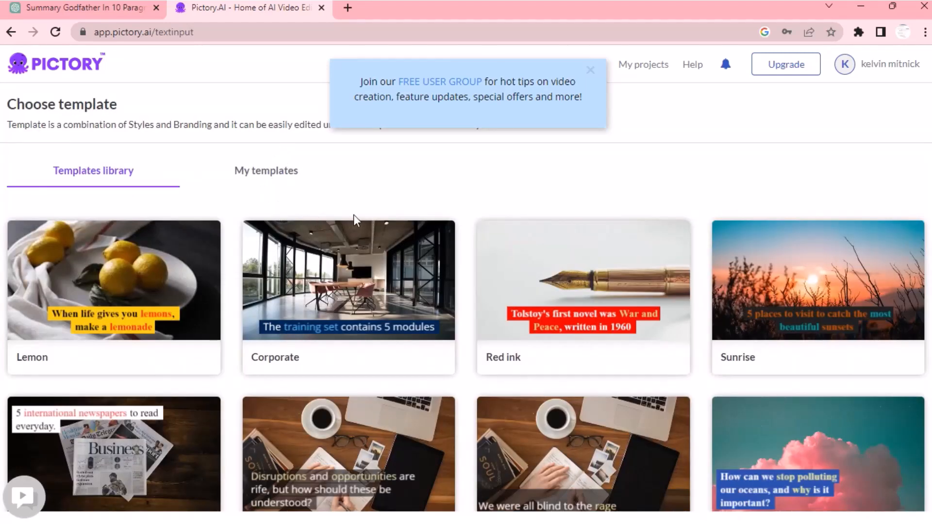
pyautogui.scroll(-1, 457, 202)
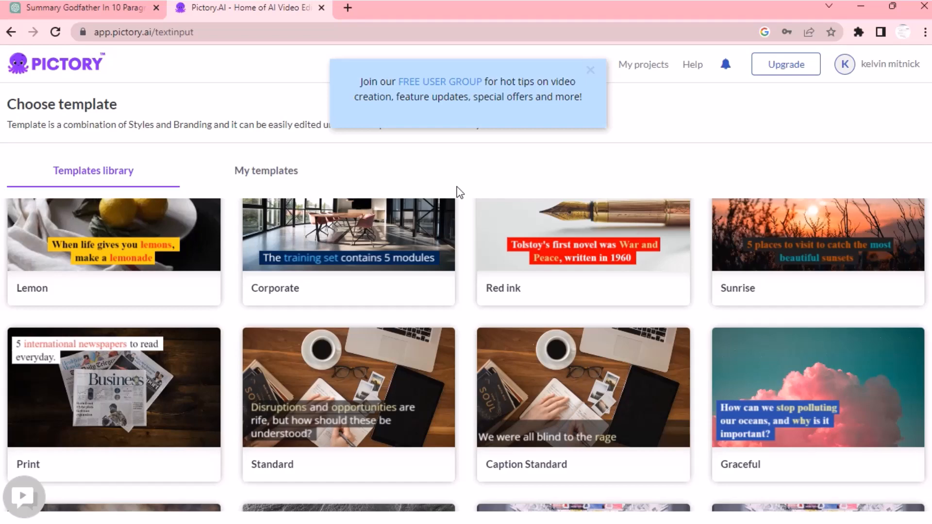
pyautogui.scroll(1, 469, 245)
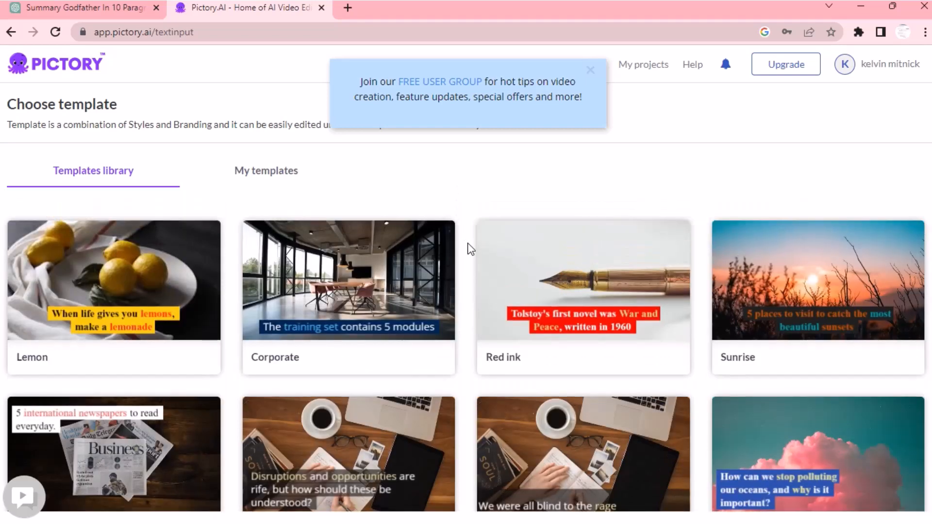
pyautogui.scroll(-1, 467, 243)
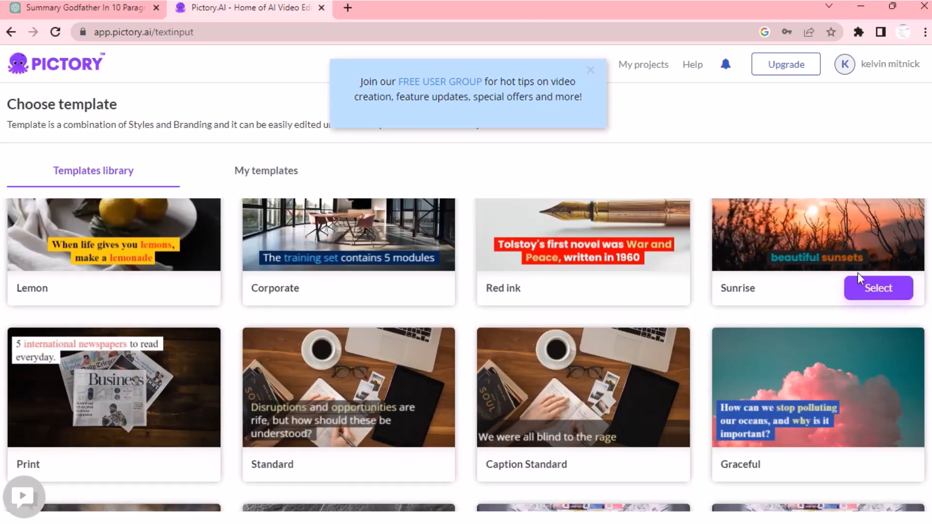
pyautogui.click(878, 288)
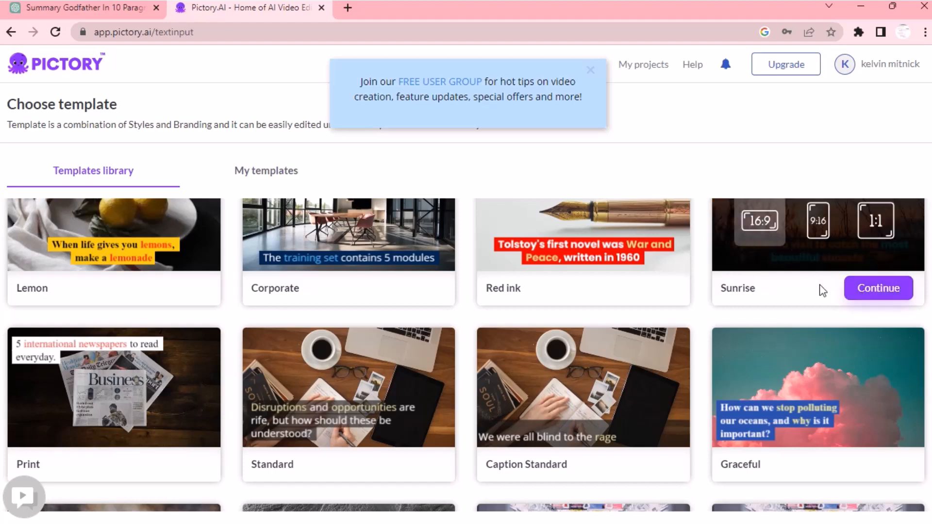
pyautogui.scroll(1, 819, 284)
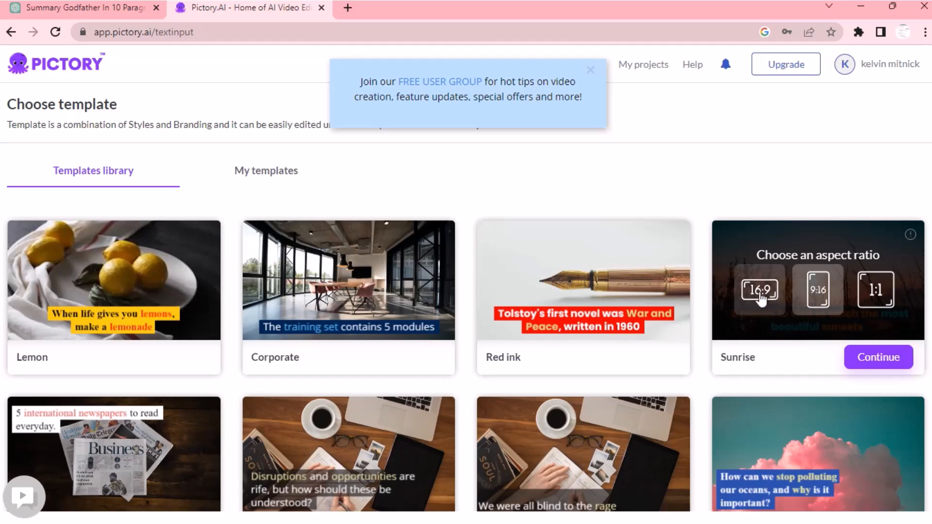
pyautogui.click(871, 358)
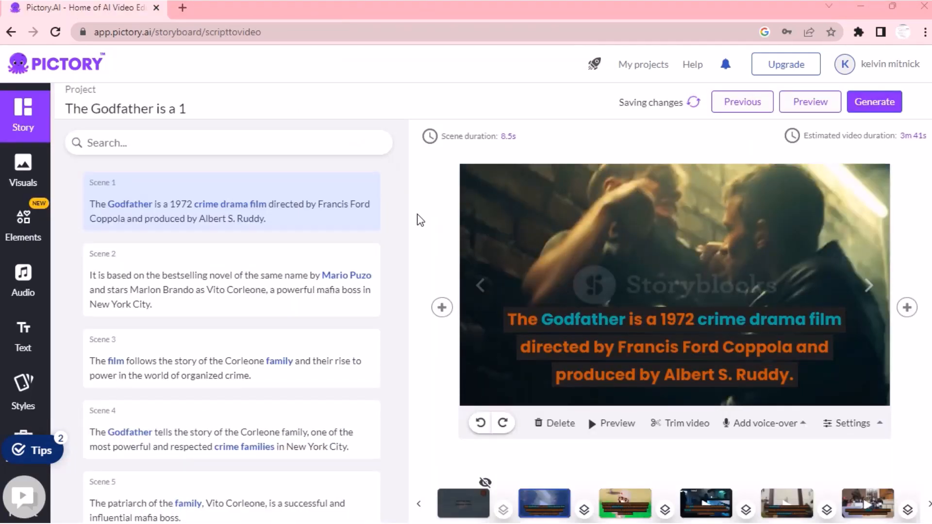
# - Search the visuals library for "marlon brando young" and replace the Scene 2 visual with the 16-second Marlon Brando star clip
pyautogui.click(606, 491)
pyautogui.scroll(-1, 616, 500)
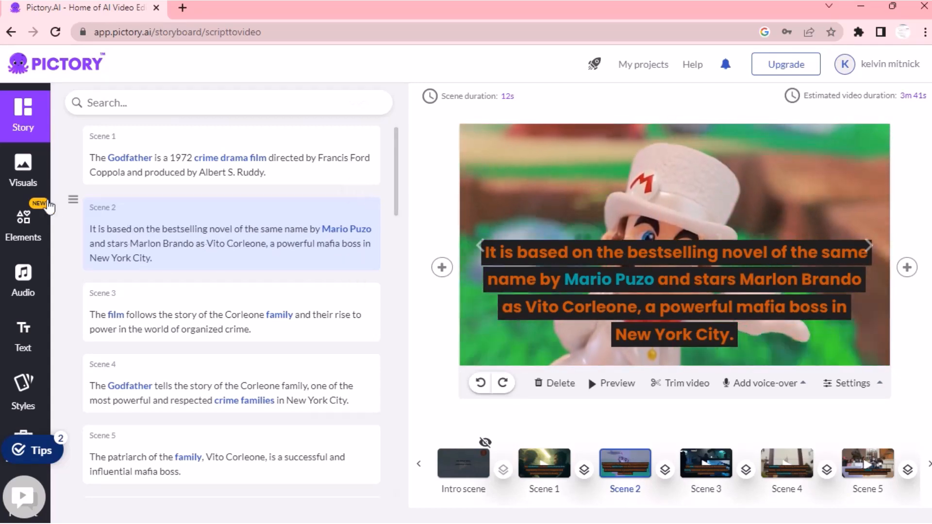
pyautogui.click(25, 177)
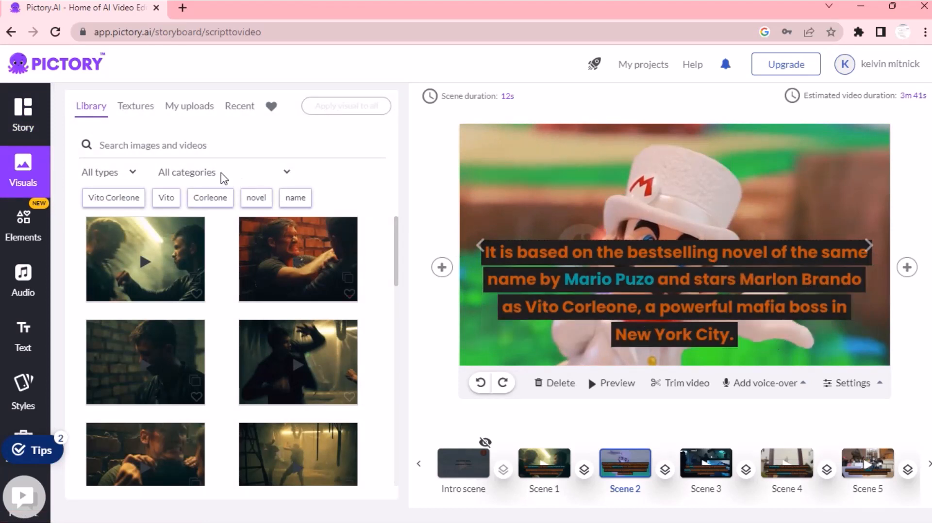
pyautogui.hotkey('ctrl', 'v')
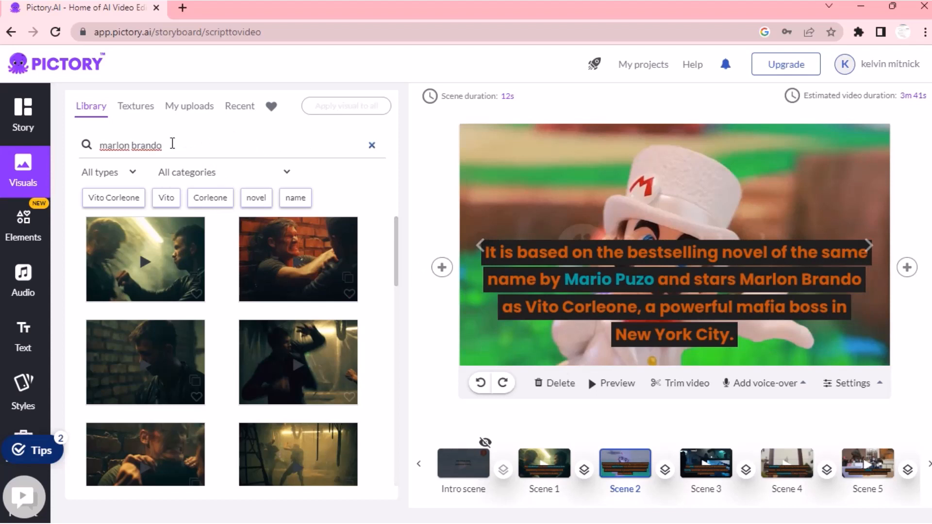
pyautogui.press('Return')
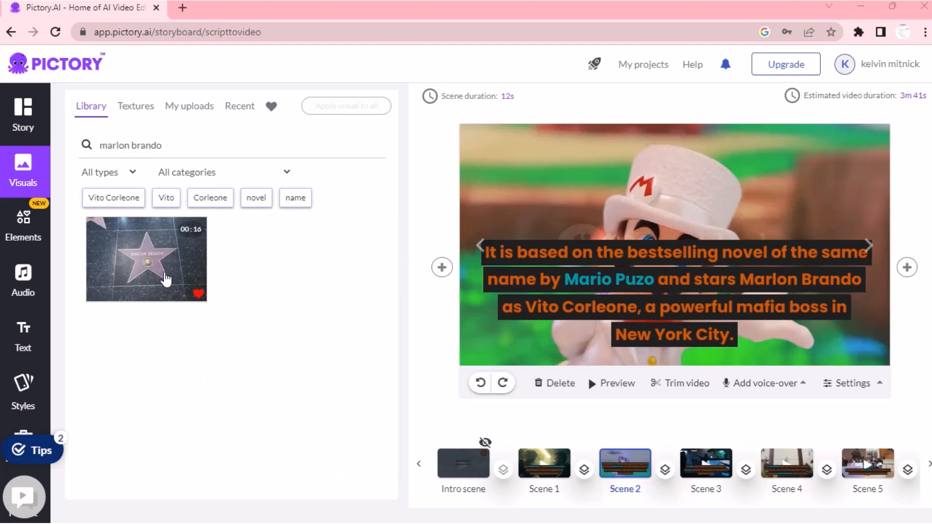
pyautogui.click(176, 257)
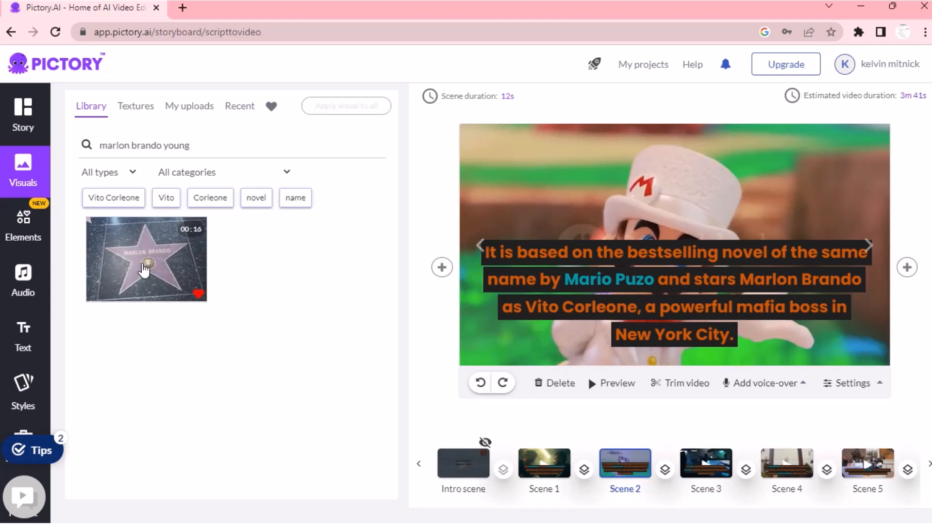
pyautogui.click(148, 263)
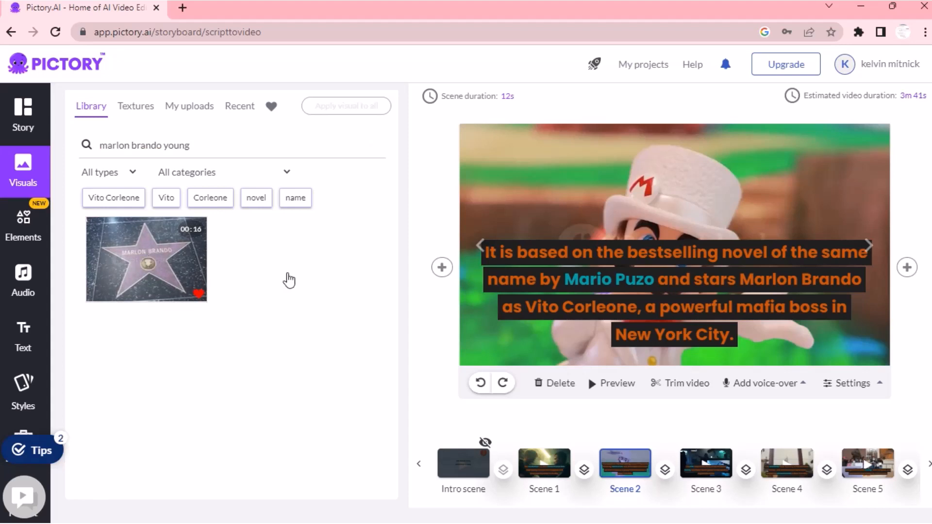
pyautogui.scroll(1, 761, 281)
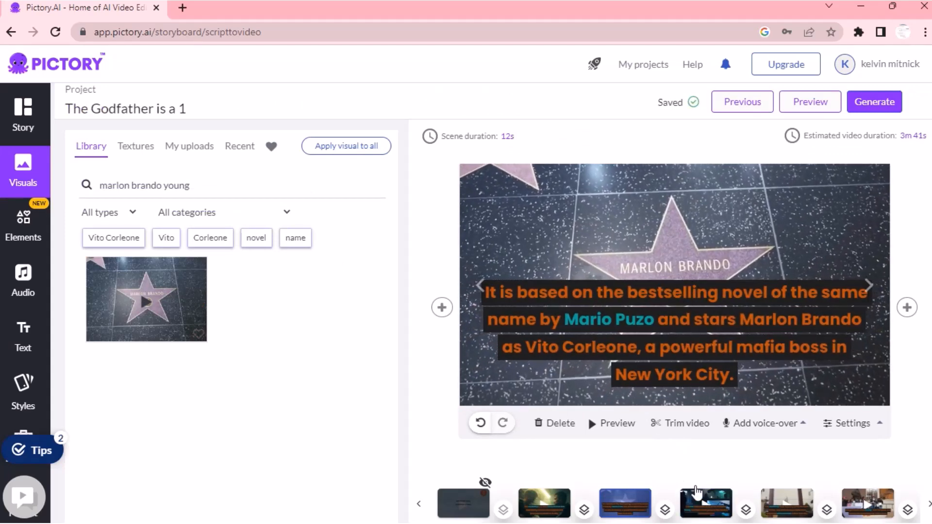
# - Search the visuals library for "mafia boss" and replace the Scene 5 visual with the dark 14-second clip
pyautogui.click(702, 508)
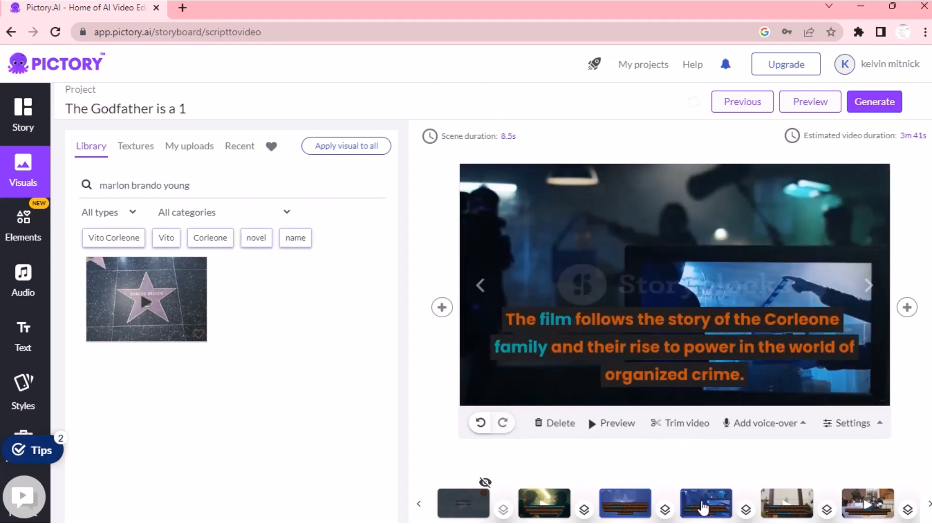
pyautogui.click(781, 508)
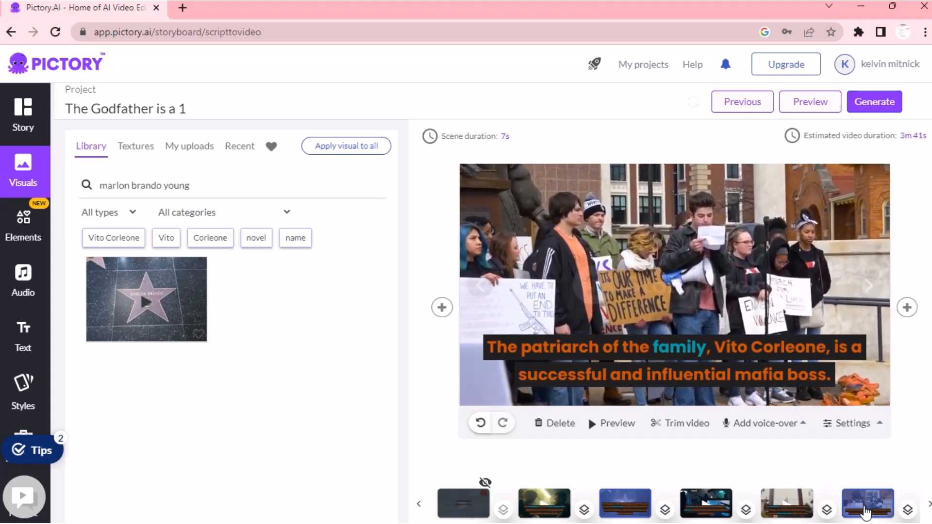
pyautogui.click(216, 186)
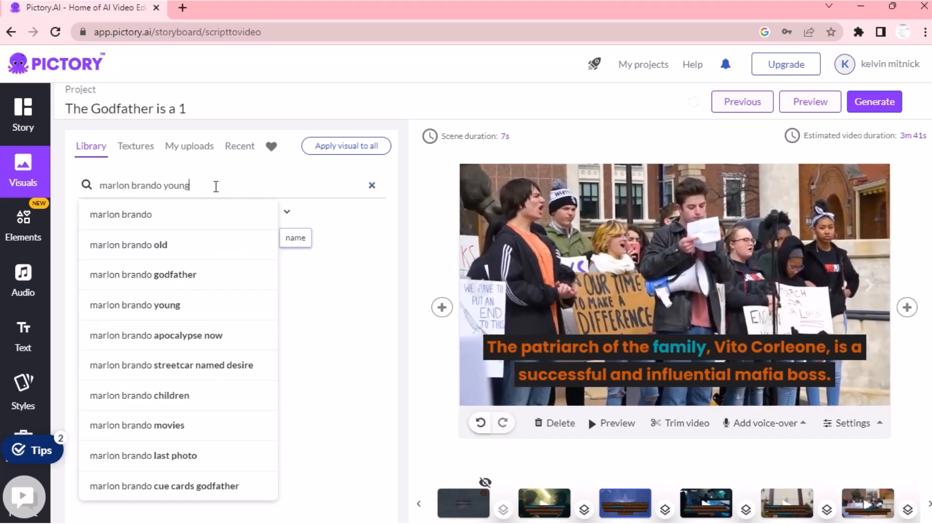
pyautogui.hotkey('ctrl', 'a')
pyautogui.write('ma')
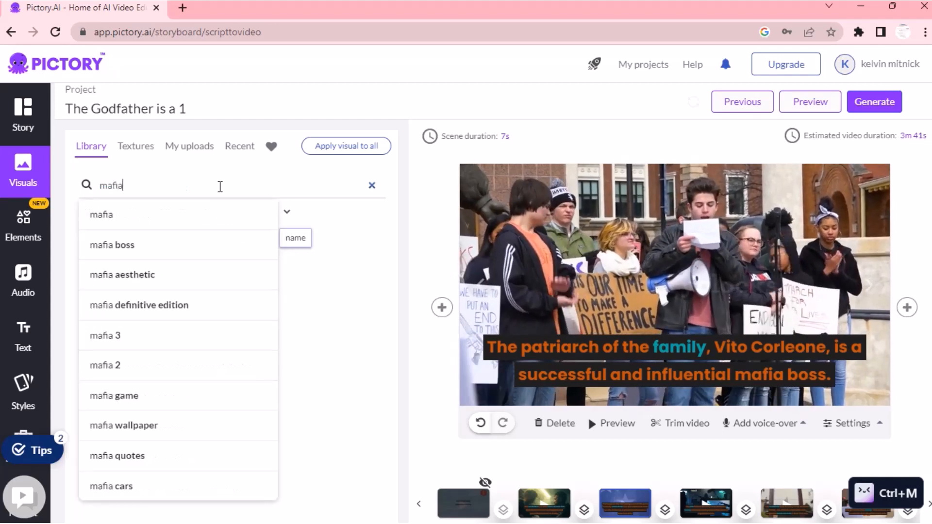
pyautogui.click(117, 247)
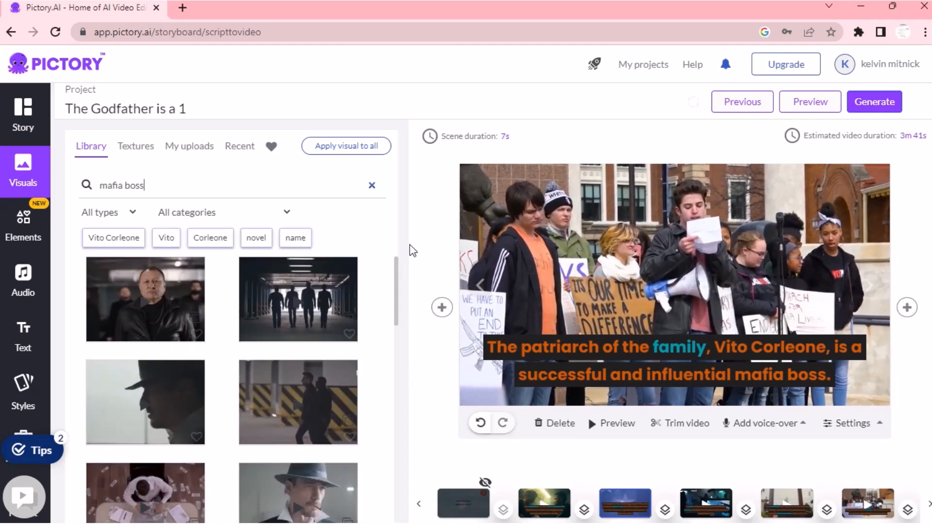
pyautogui.scroll(-5, 296, 311)
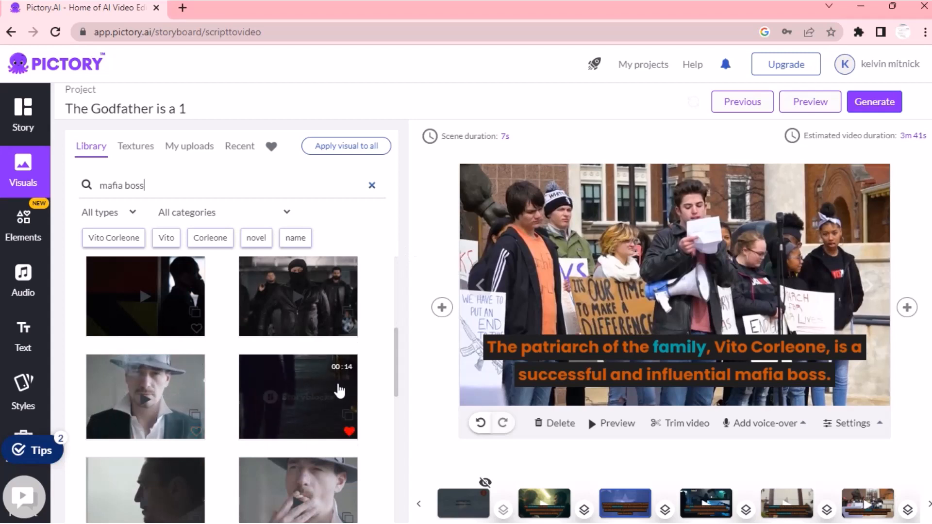
pyautogui.click(345, 389)
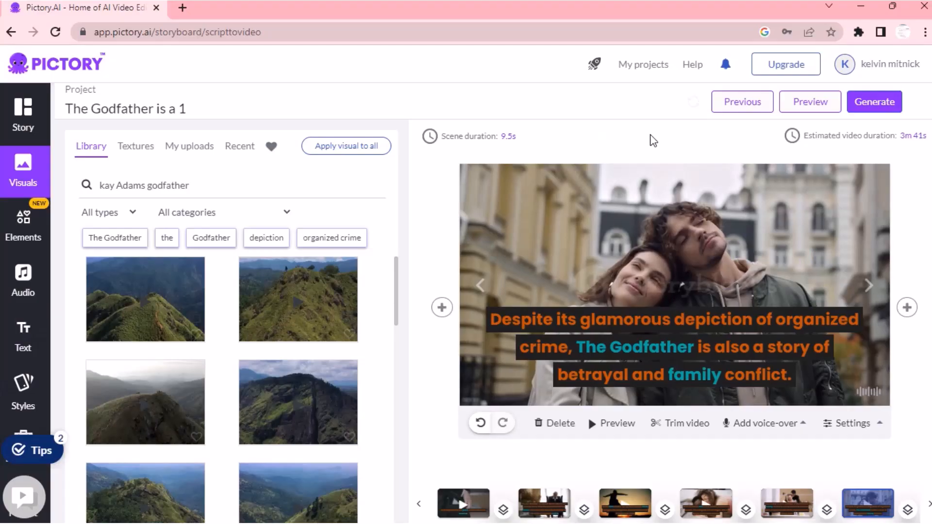
# - Dismiss the audio tips, apply the US English female voice Joanna as the voice-over and play its sample
pyautogui.click(17, 300)
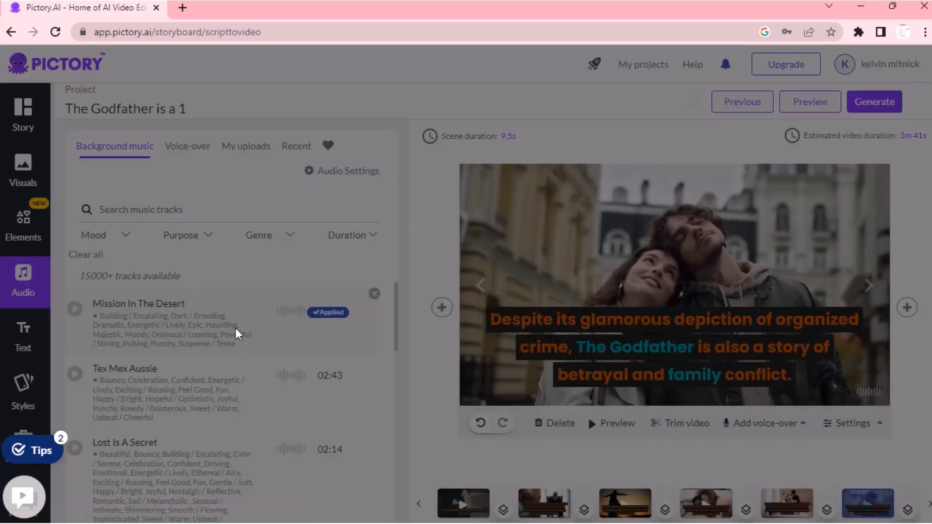
pyautogui.click(349, 245)
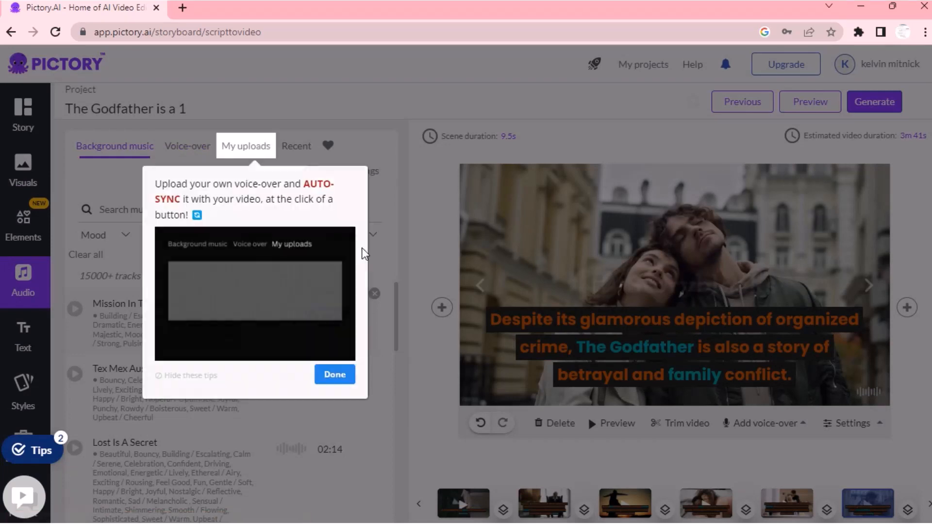
pyautogui.click(336, 376)
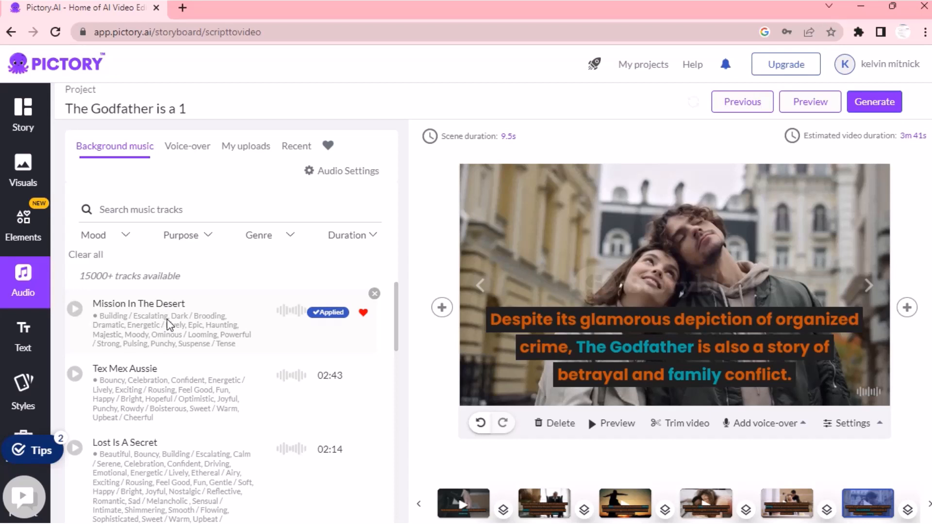
pyautogui.click(192, 148)
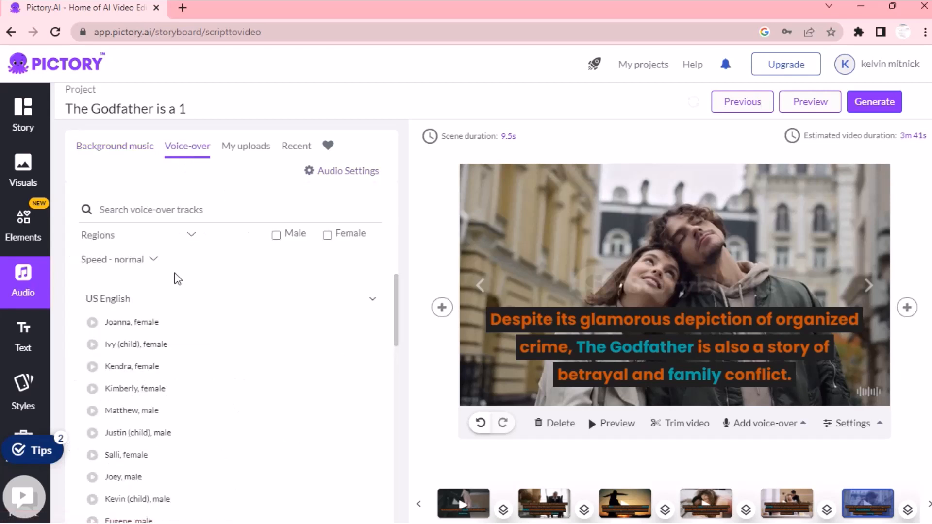
pyautogui.moveTo(140, 328)
pyautogui.click(341, 324)
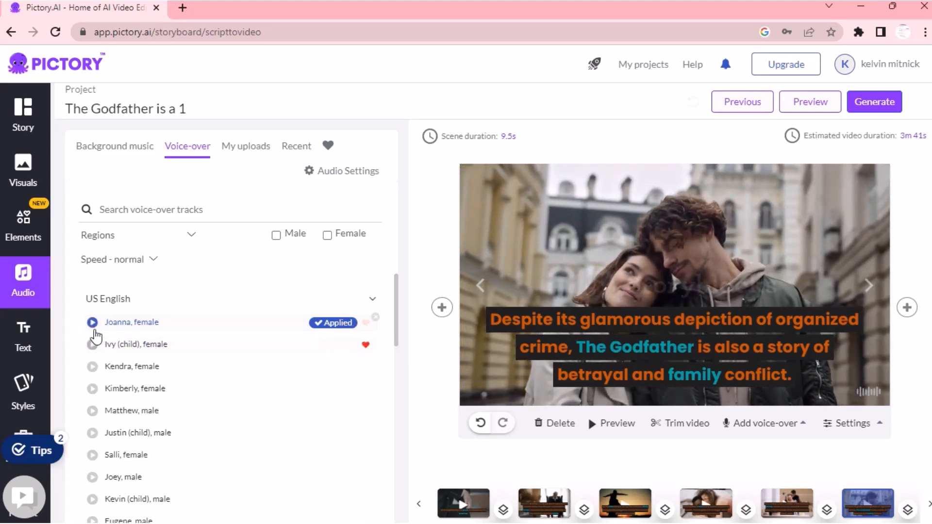
pyautogui.click(95, 325)
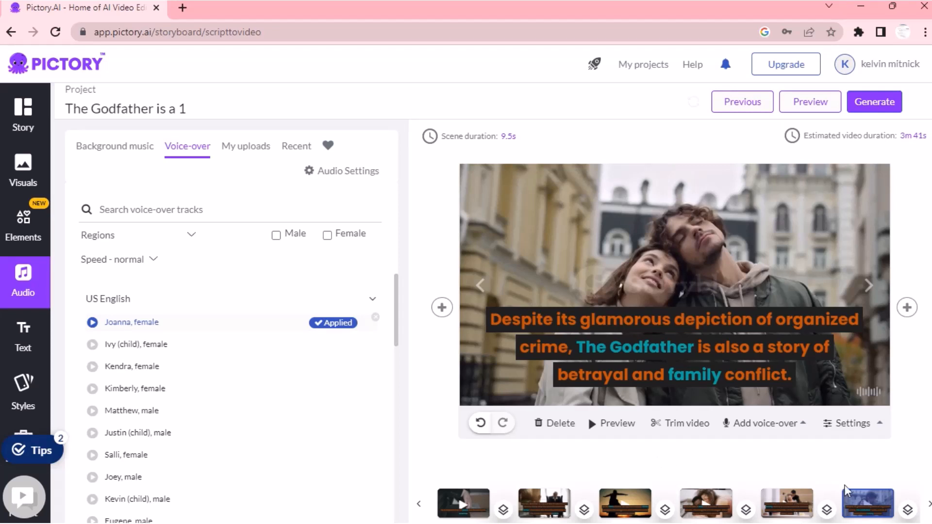
# - Preview the scene about The Godfather's betrayal and family conflict with the applied voice-over
pyautogui.click(796, 511)
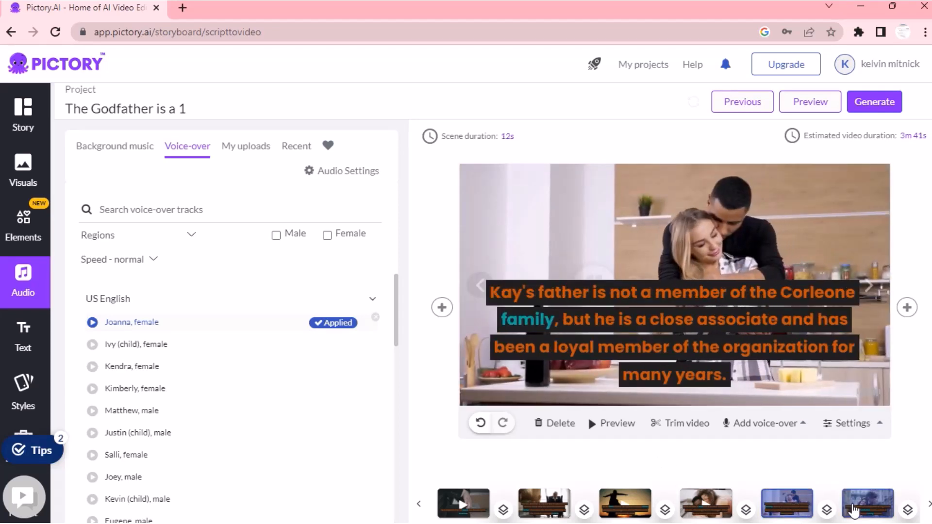
pyautogui.click(853, 511)
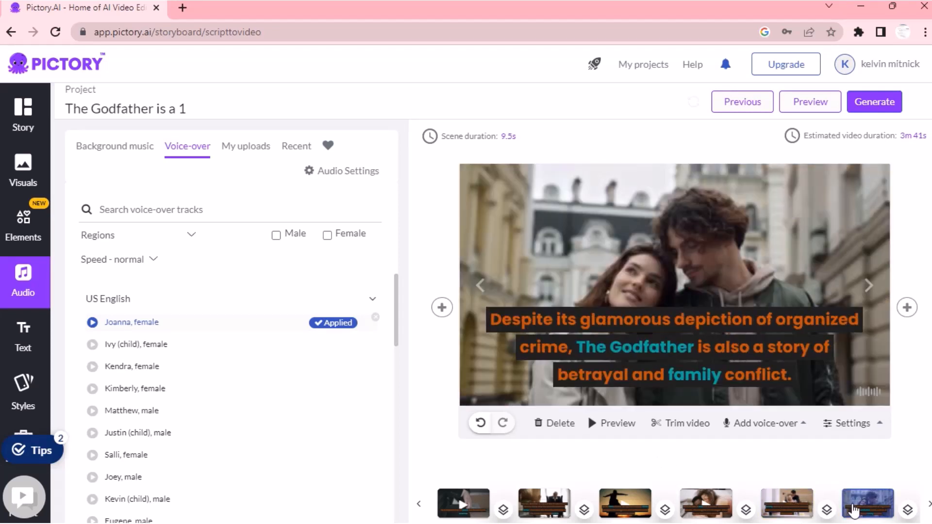
pyautogui.click(613, 423)
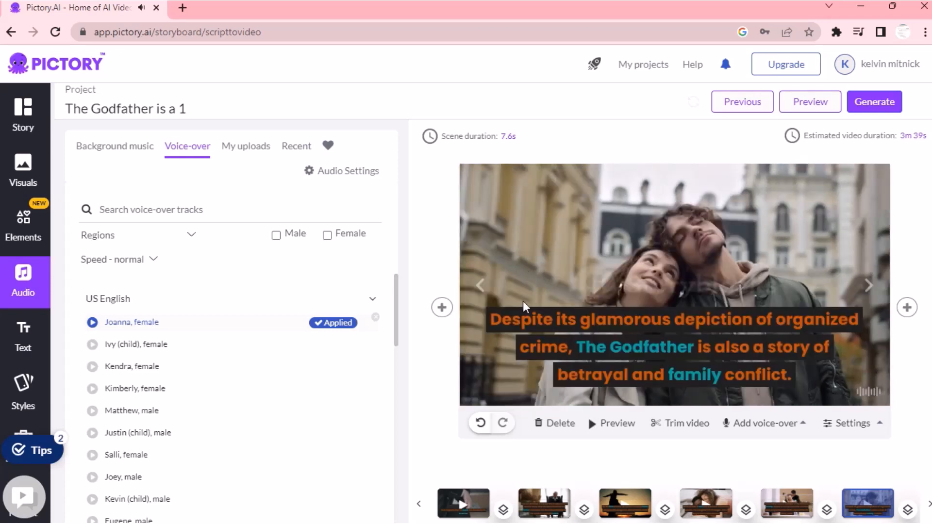
# - Go back to Scene 1, play the Joanna voice sample and preview the storyboard from that scene
pyautogui.click(419, 504)
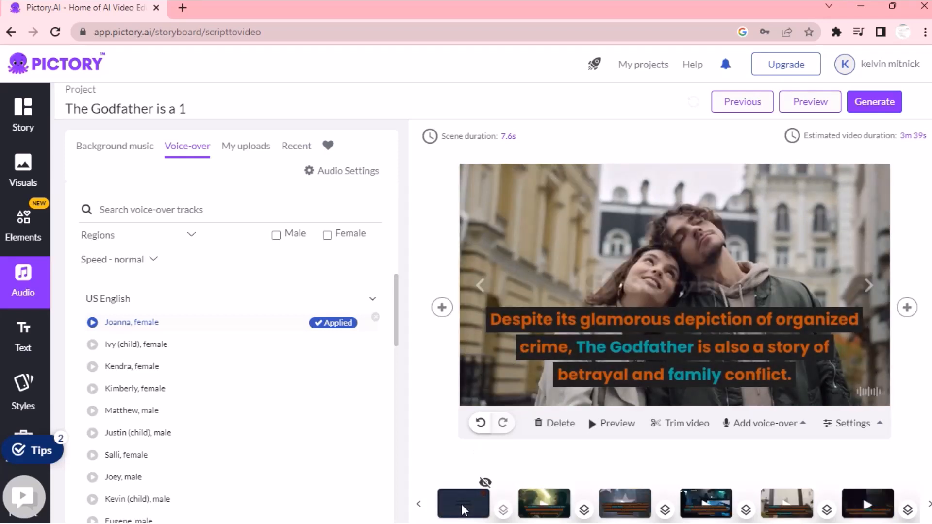
pyautogui.click(551, 511)
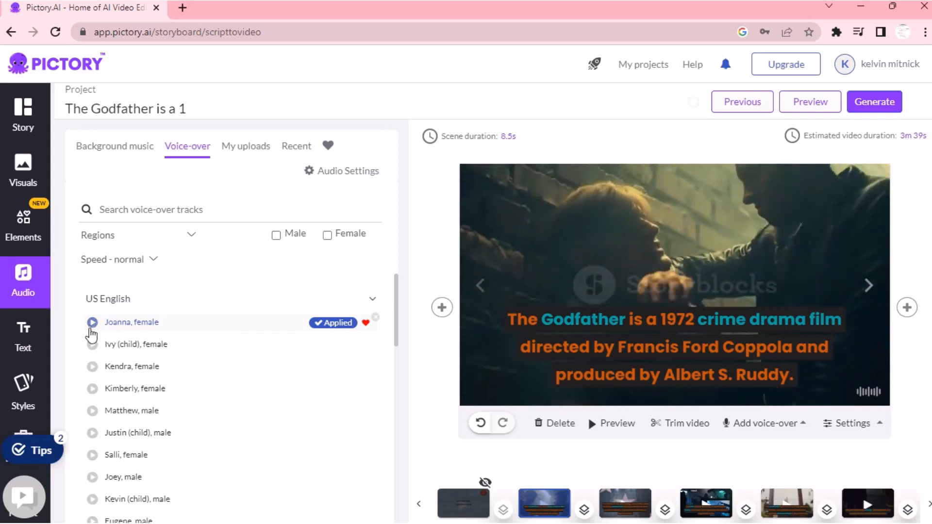
pyautogui.click(92, 324)
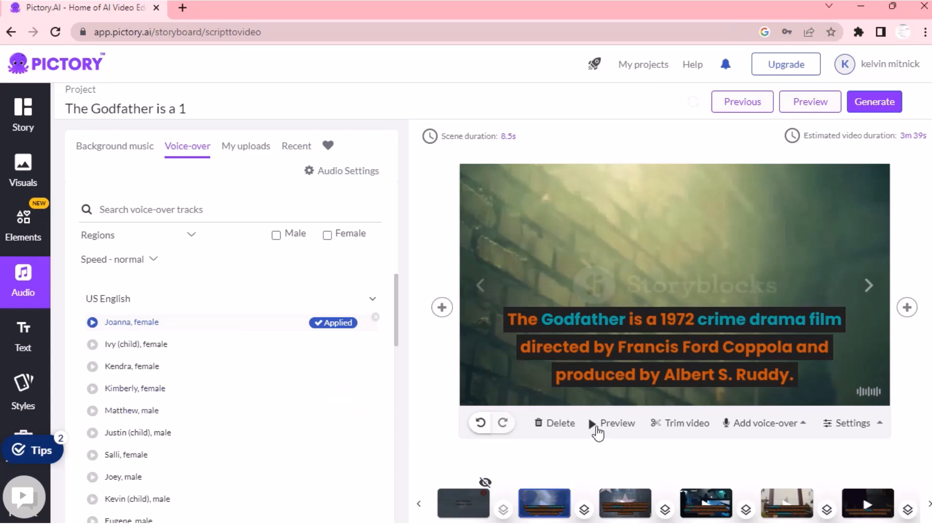
pyautogui.click(600, 430)
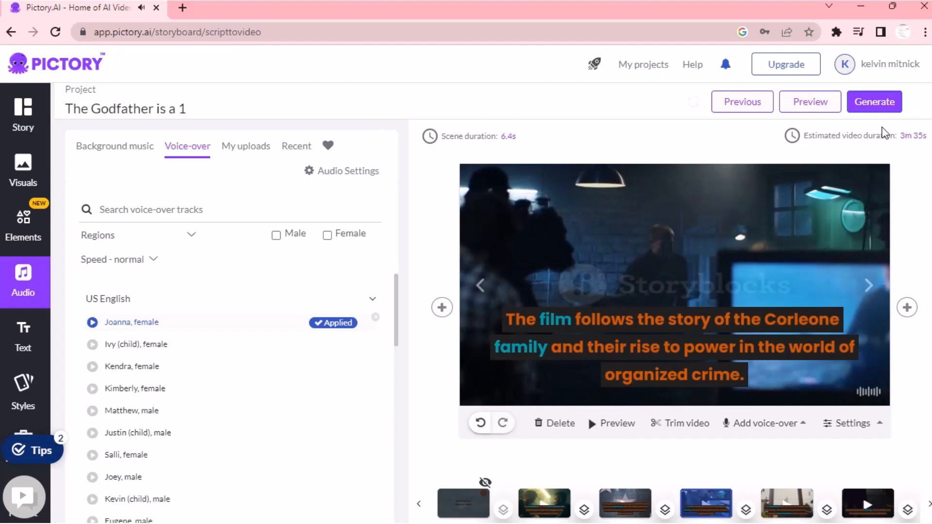
# - Generate the project as a video and download the finished file to the computer
pyautogui.click(879, 107)
pyautogui.moveTo(881, 108)
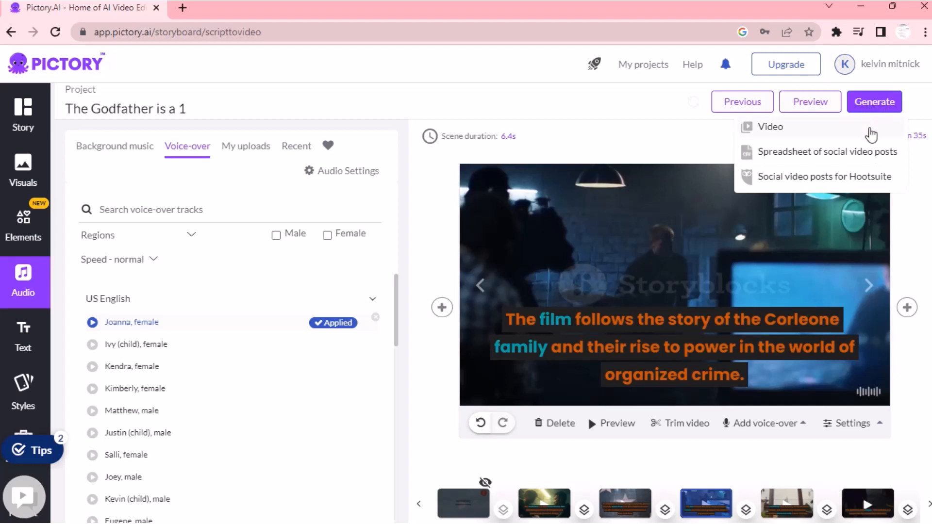
pyautogui.click(792, 135)
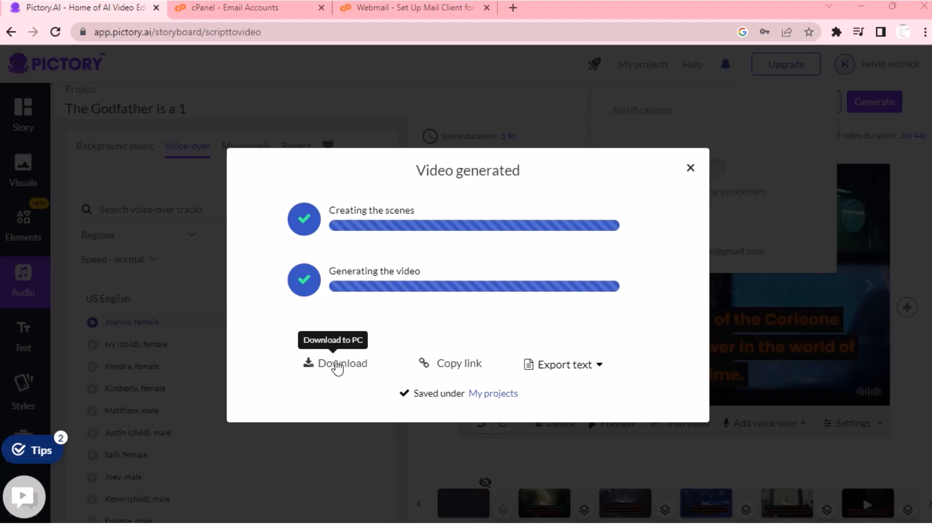
pyautogui.click(341, 367)
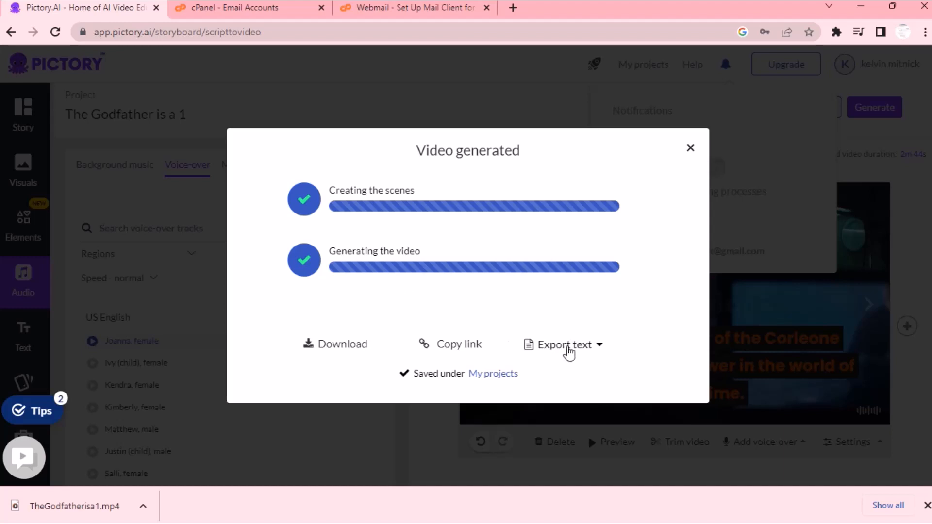
# - Export the generated video's text as an .SRT file and as a .TXT file
pyautogui.click(560, 347)
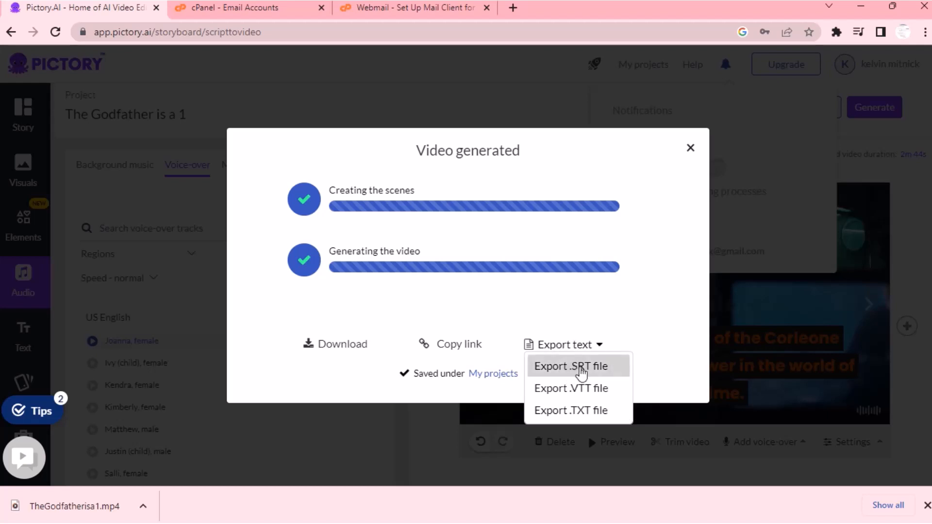
pyautogui.click(567, 367)
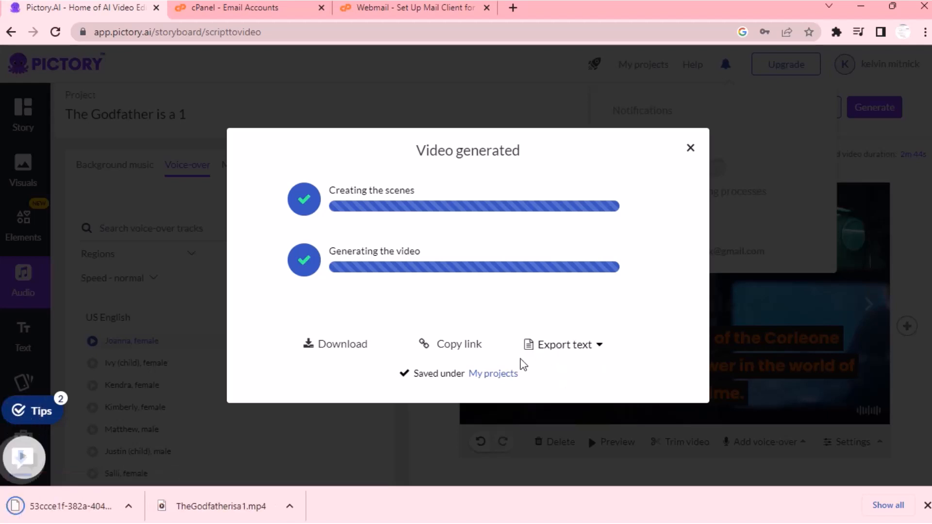
pyautogui.click(574, 347)
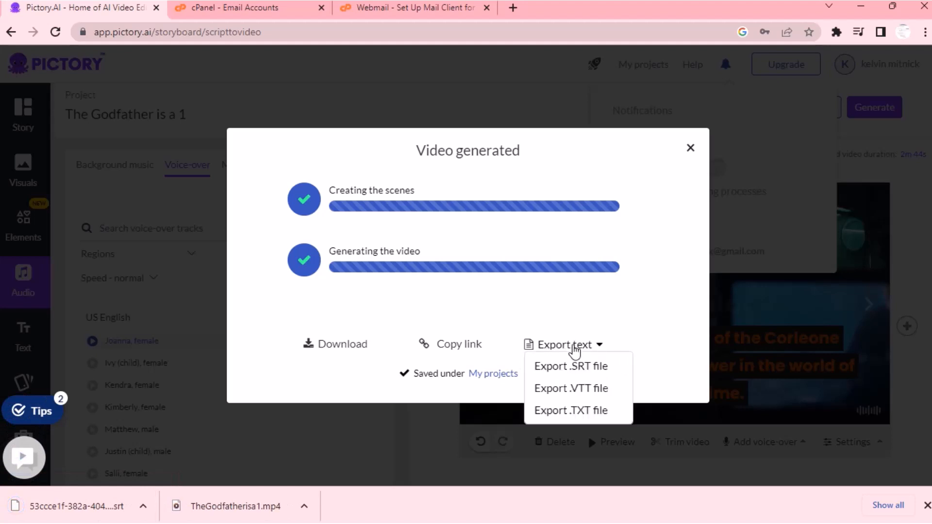
pyautogui.click(562, 411)
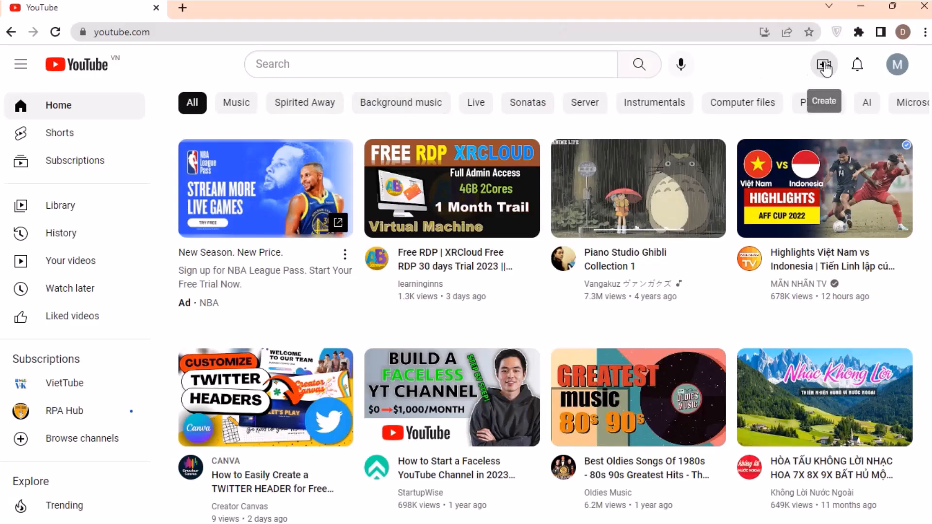
# - Start a new video upload on YouTube with the TheGodfatherisa1 MP4 file from the Downloads folder
pyautogui.click(824, 64)
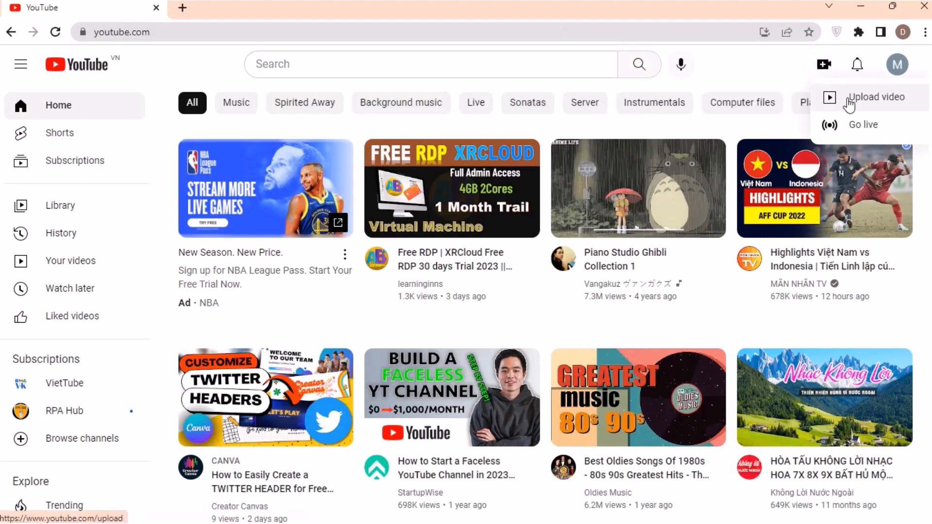
pyautogui.click(848, 99)
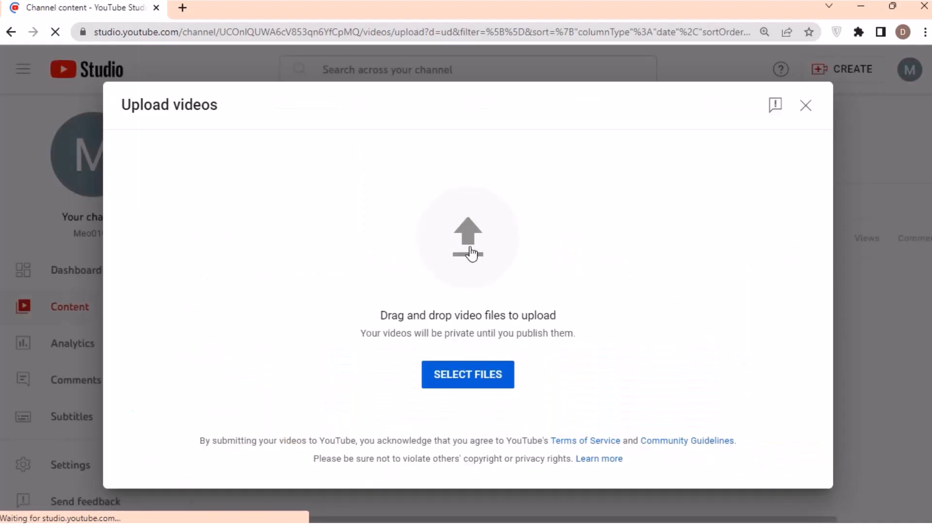
pyautogui.click(469, 251)
pyautogui.click(509, 368)
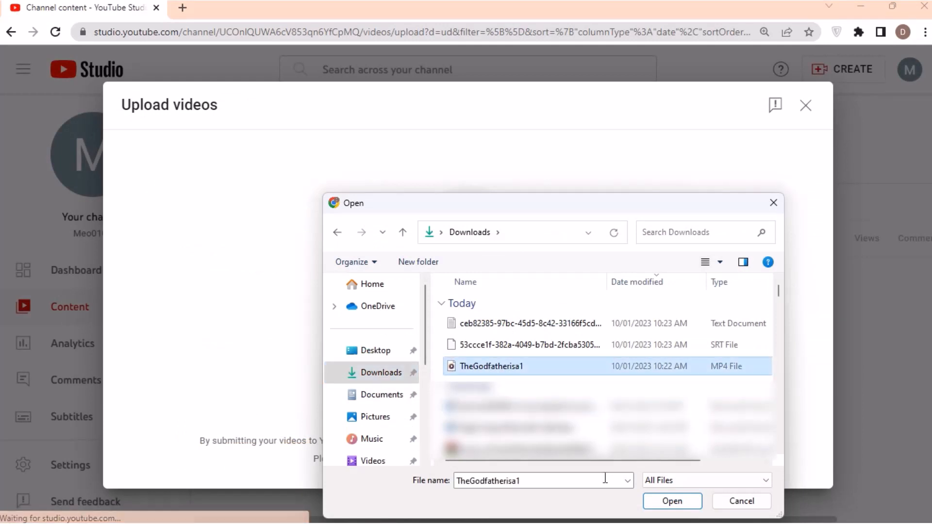
pyautogui.click(686, 500)
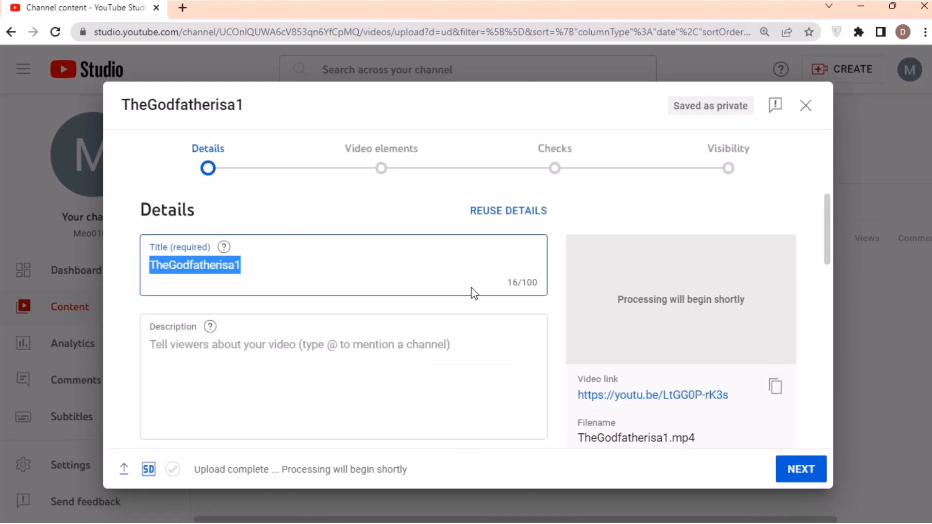
# - Declare the video as not made for kids and continue past the video elements to the copyright checks
pyautogui.click(777, 483)
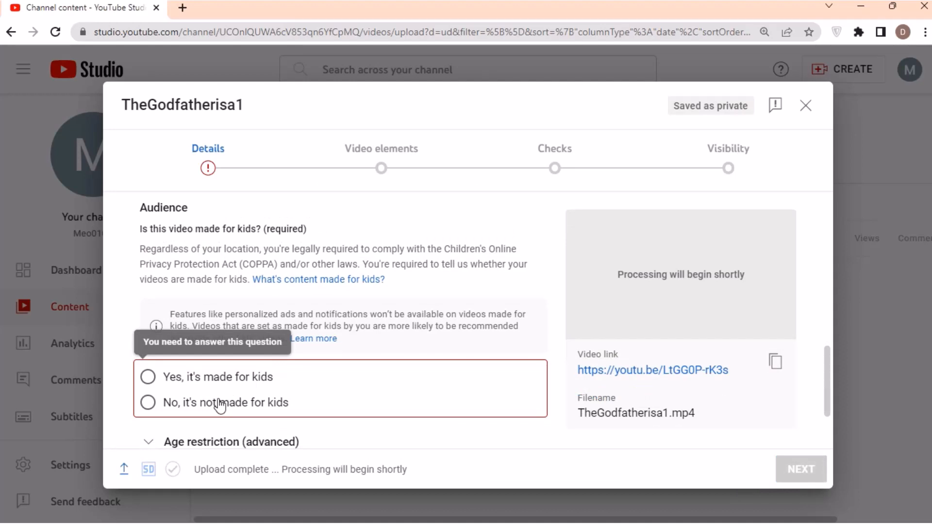
pyautogui.click(217, 401)
pyautogui.click(791, 478)
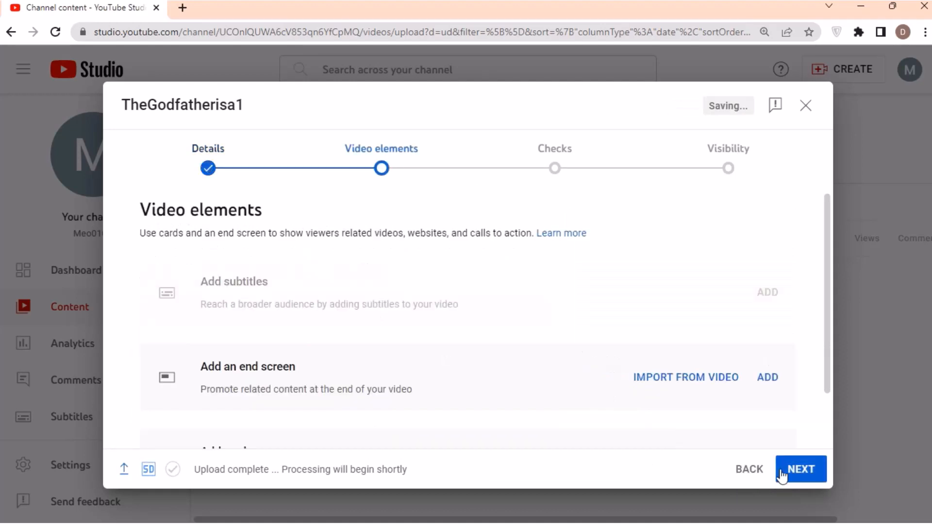
pyautogui.click(801, 475)
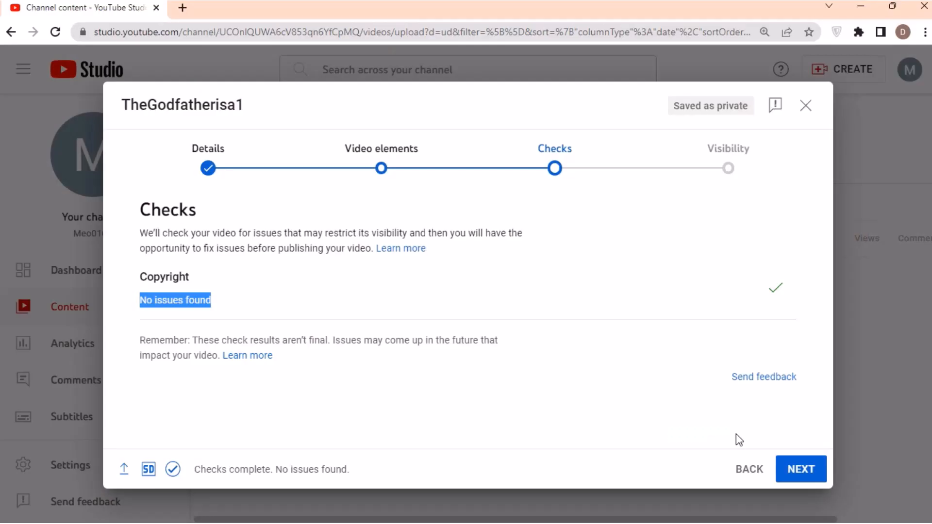
# - Set the uploaded video's visibility to Private and save it to the channel
pyautogui.click(798, 470)
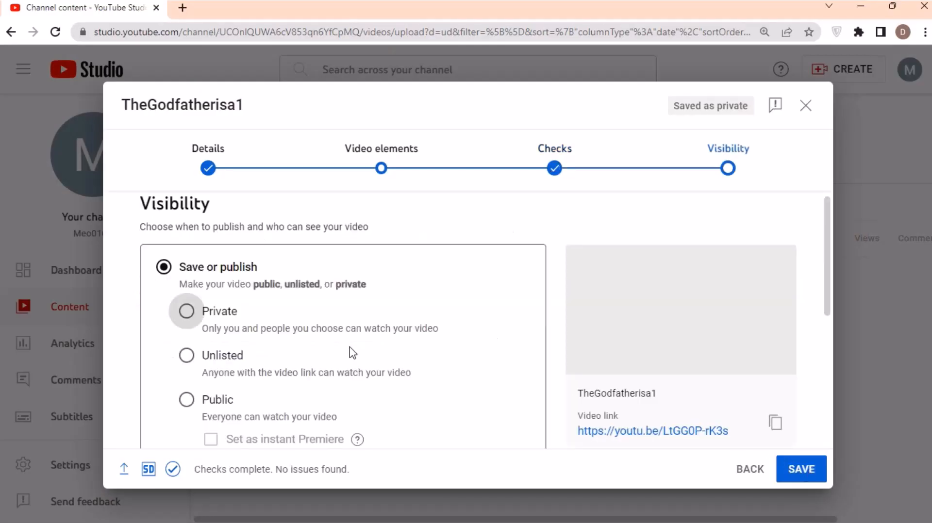
pyautogui.click(195, 322)
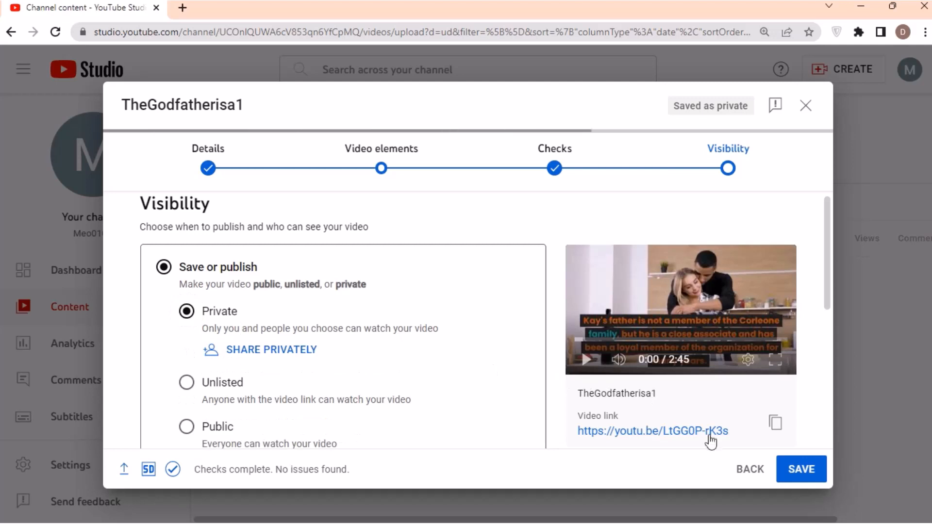
pyautogui.click(814, 470)
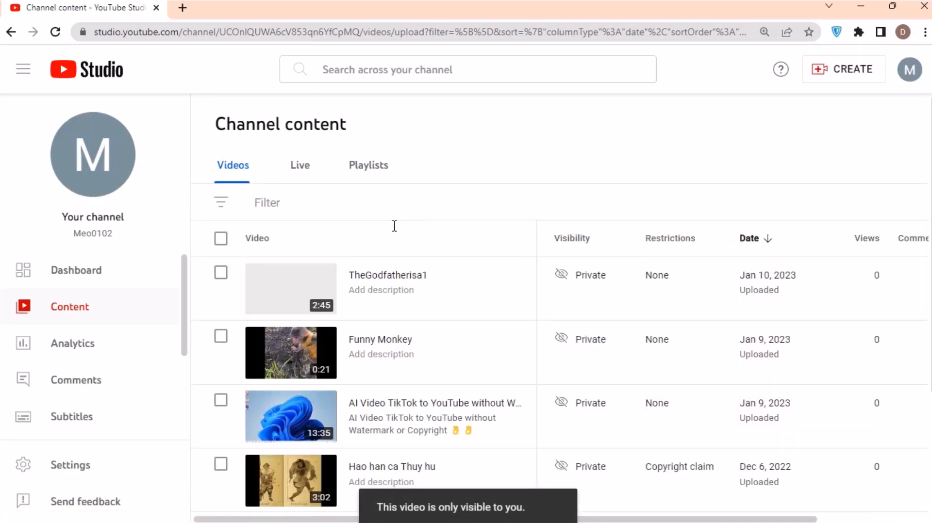
# - Open the details of the TheGodfatherisa1 video and follow its video link to the watch page
pyautogui.click(307, 280)
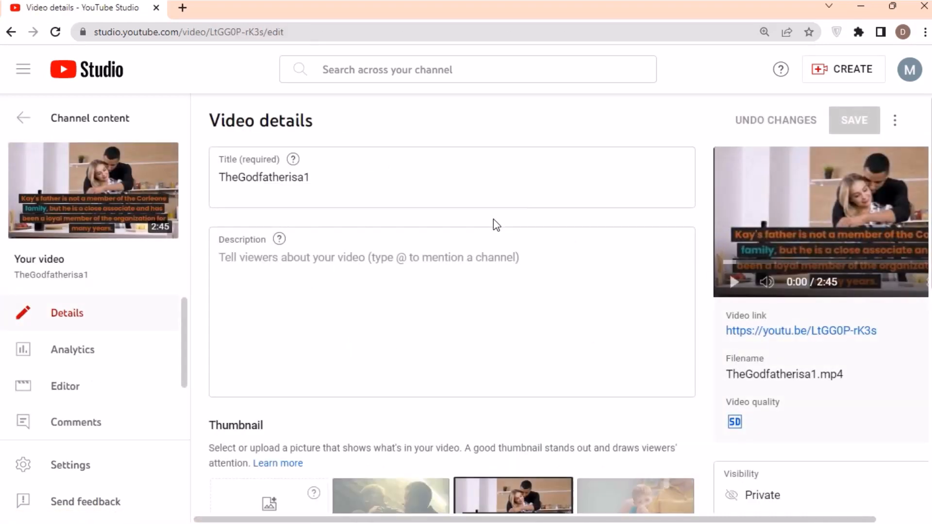
pyautogui.click(809, 334)
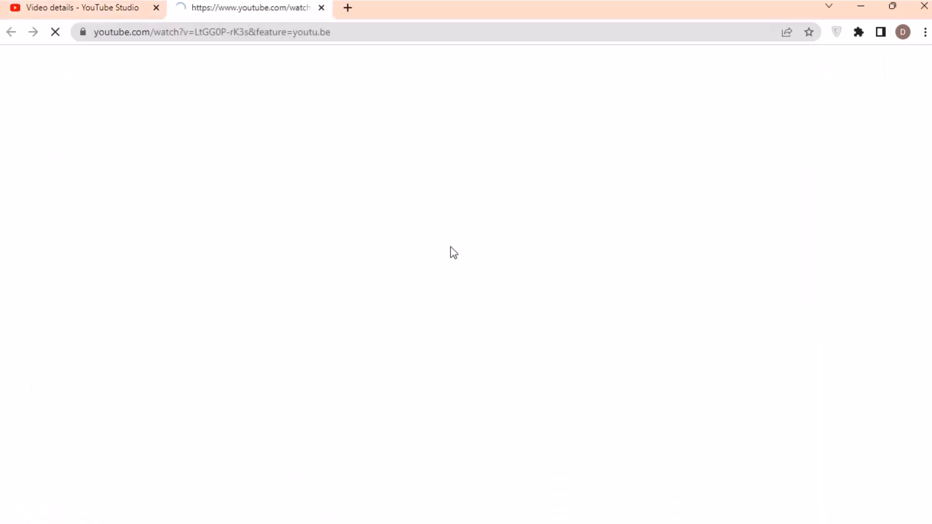